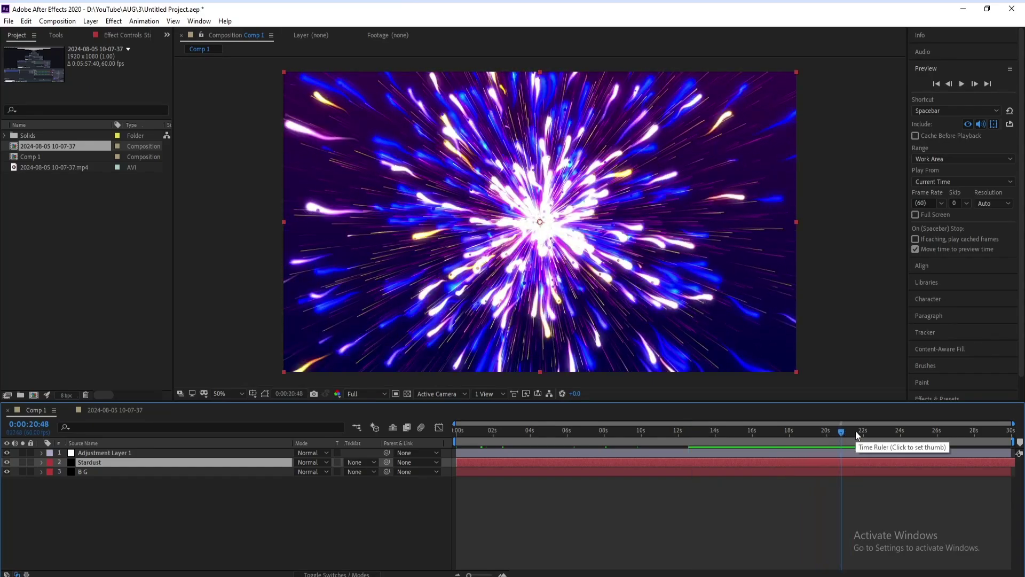
Stop the finished particle-burst preview and scrub back through the animation
left_click(826, 431)
left_click_drag(812, 430, 763, 431)
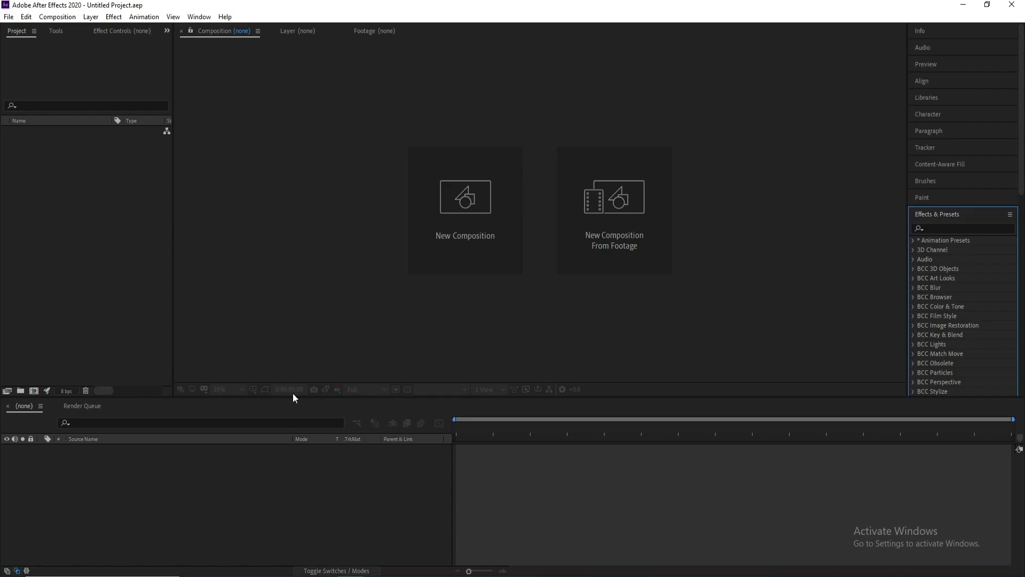
Create Comp 1 at 1920×1080, 60 fps, 30 seconds
left_click(68, 19)
left_click(69, 32)
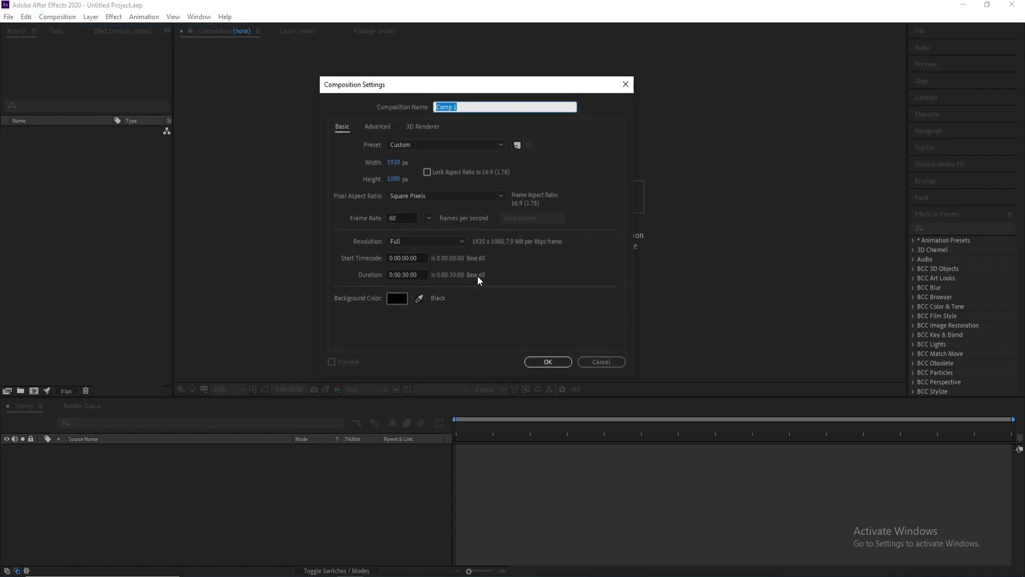
left_click(562, 365)
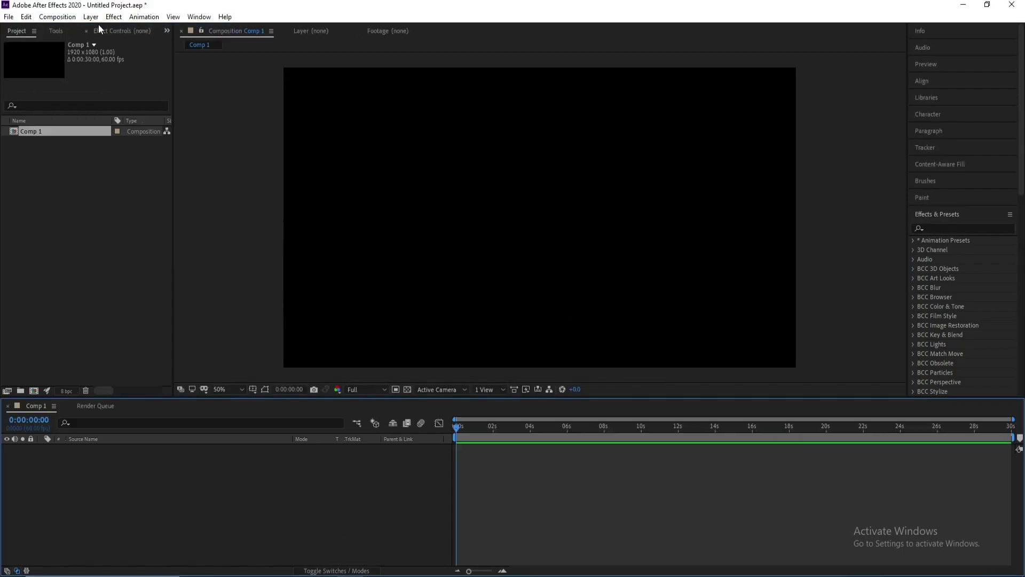
Add a new solid layer named Stardust to Comp 1
left_click(94, 17)
mouse_move(207, 30)
left_click(313, 37)
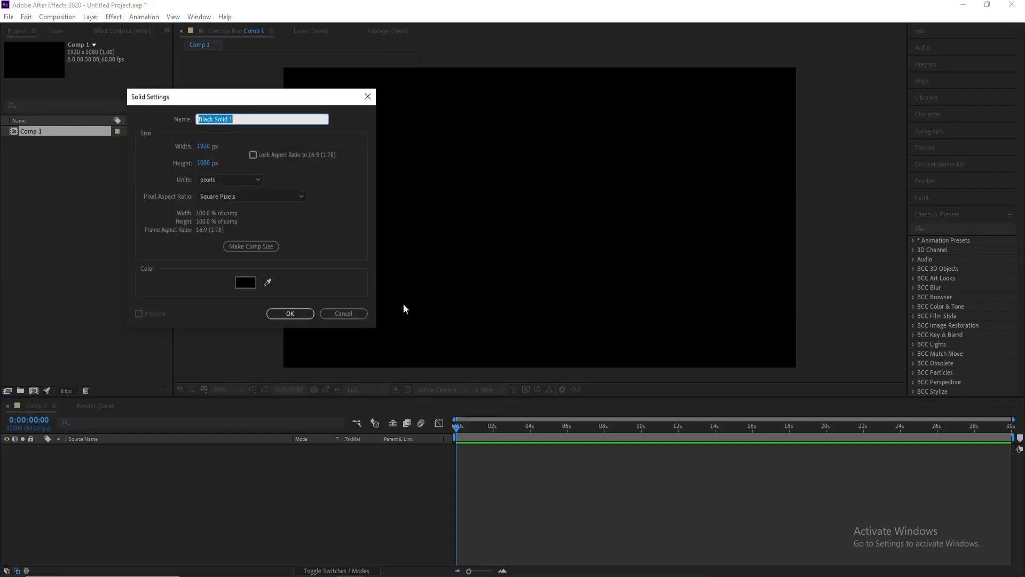
type("Stardust")
key("Return")
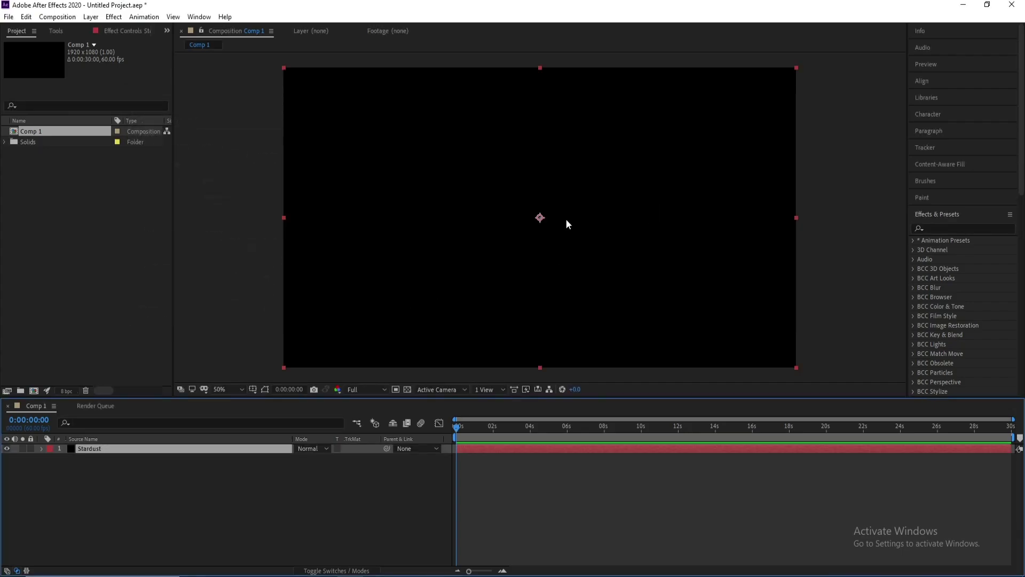
Search 'stardust' in Effects & Presets and apply Stardust to the solid
left_click(942, 230)
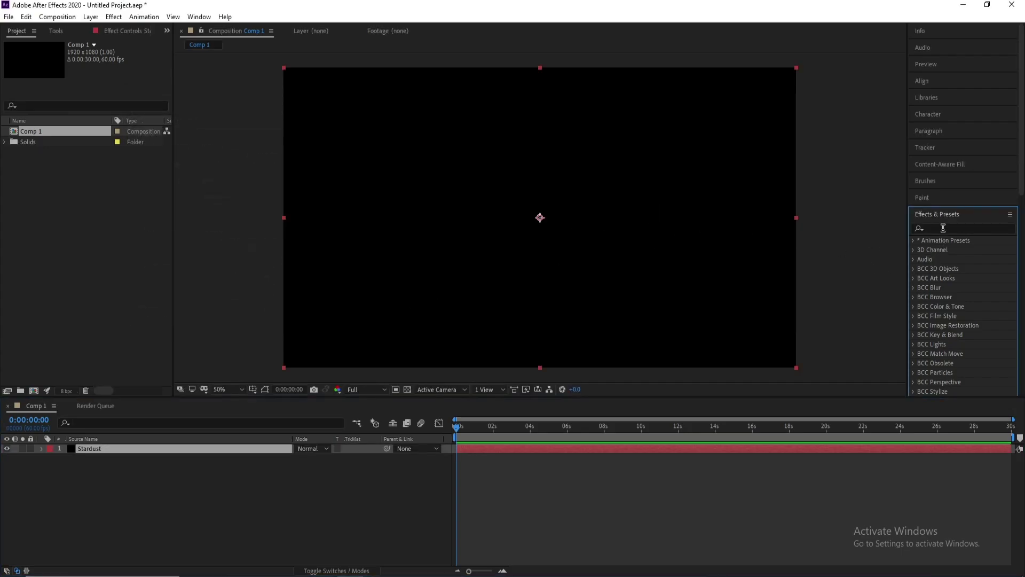
left_click(943, 228)
type("star")
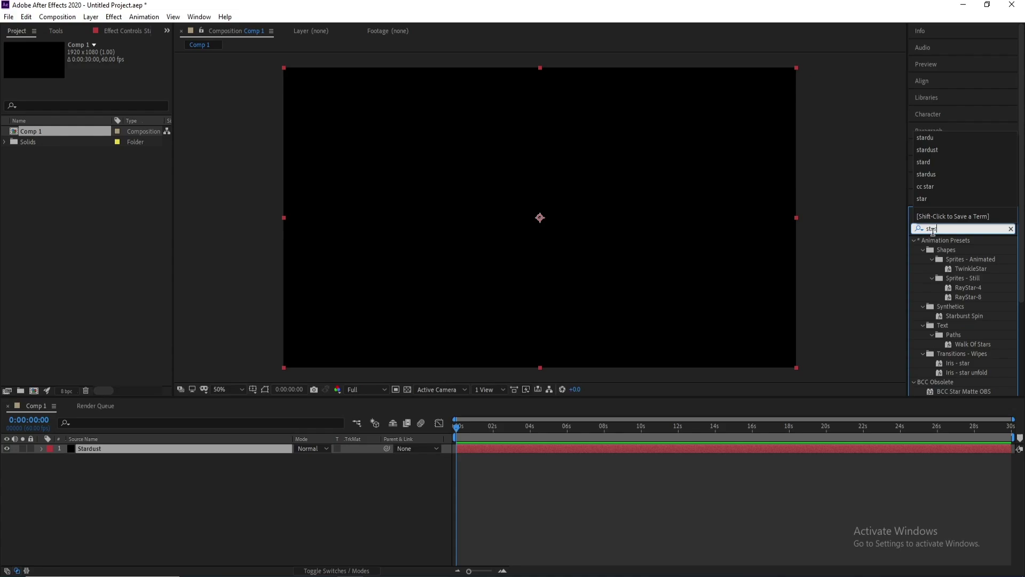
type("d")
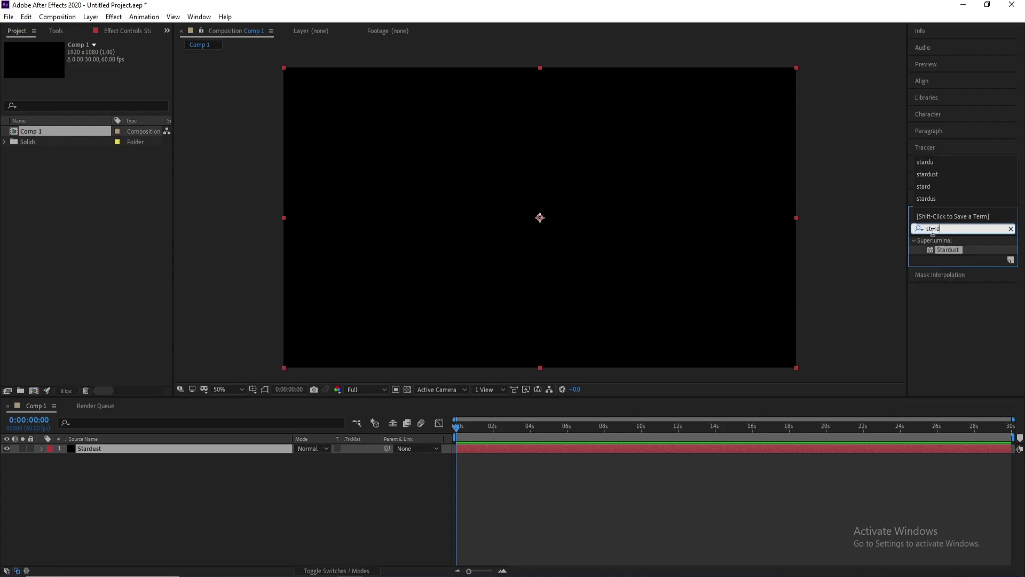
double_click(948, 250)
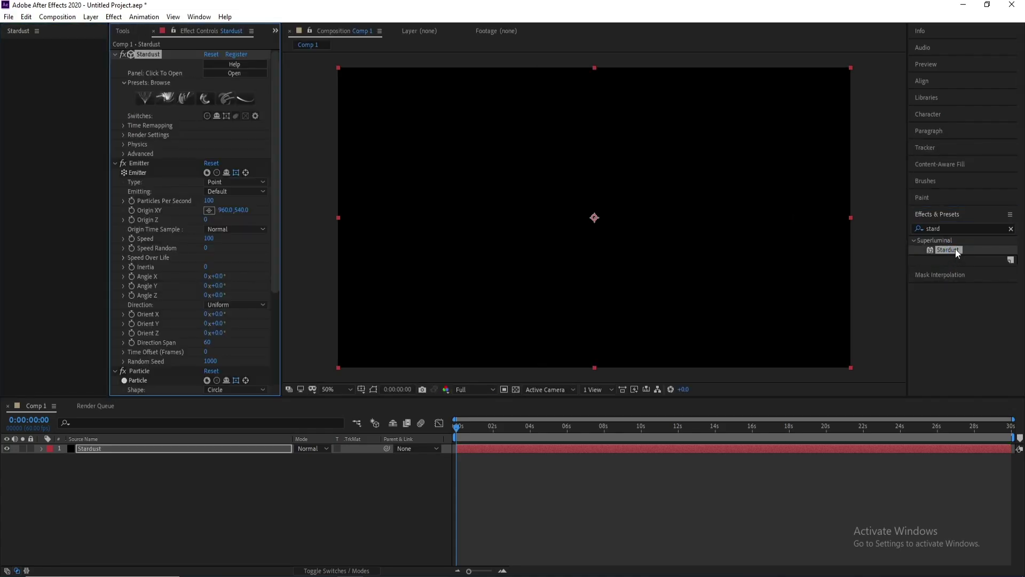
mouse_move(948, 249)
left_mouse_down()
mouse_move(923, 395)
mouse_move(953, 254)
left_mouse_up()
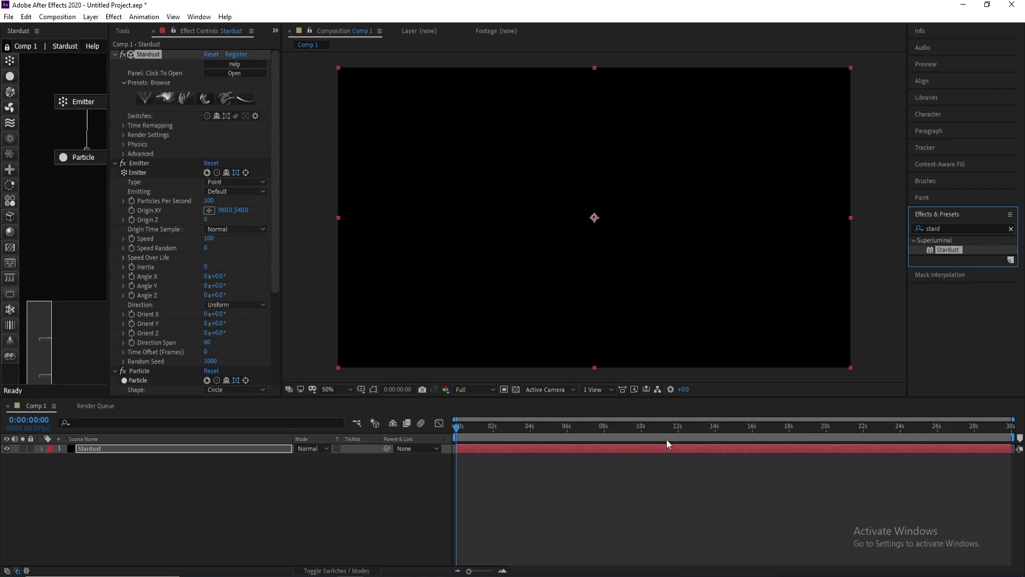
left_click_drag(670, 427, 872, 422)
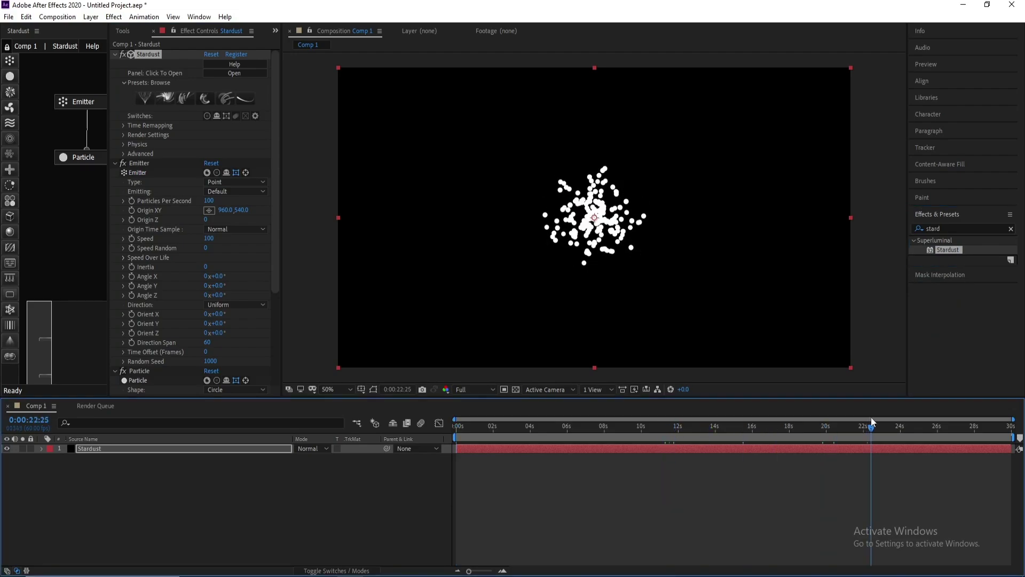
Set the emitter to 40 particles per second and Speed Random 25
left_click(75, 102)
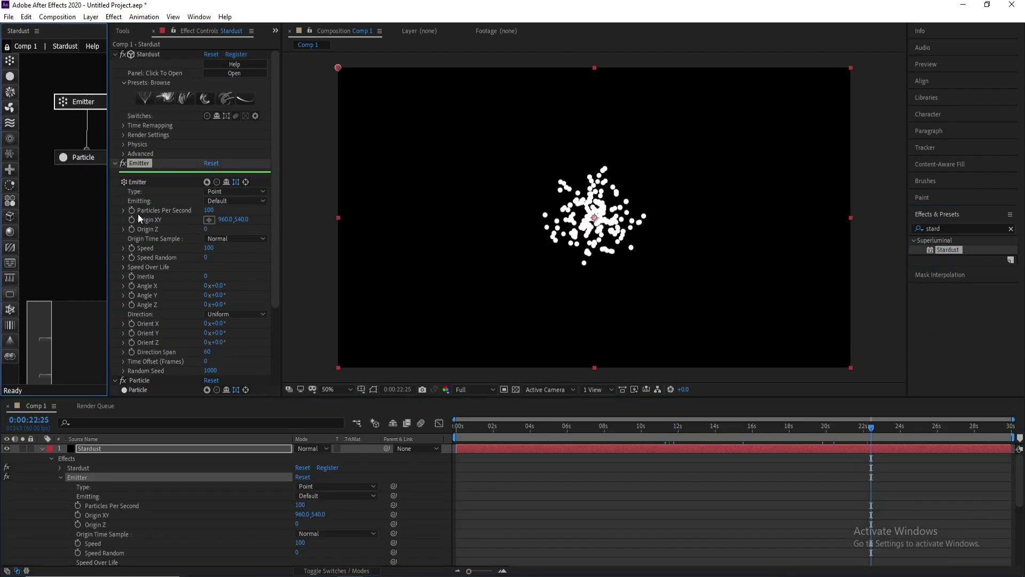
left_click(209, 209)
type("40")
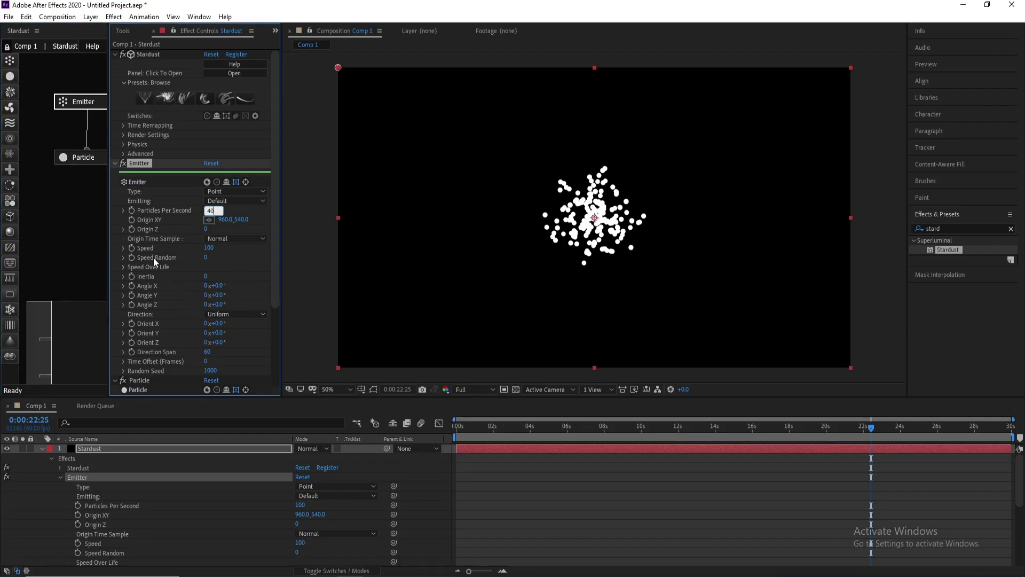
left_click(207, 257)
type("2")
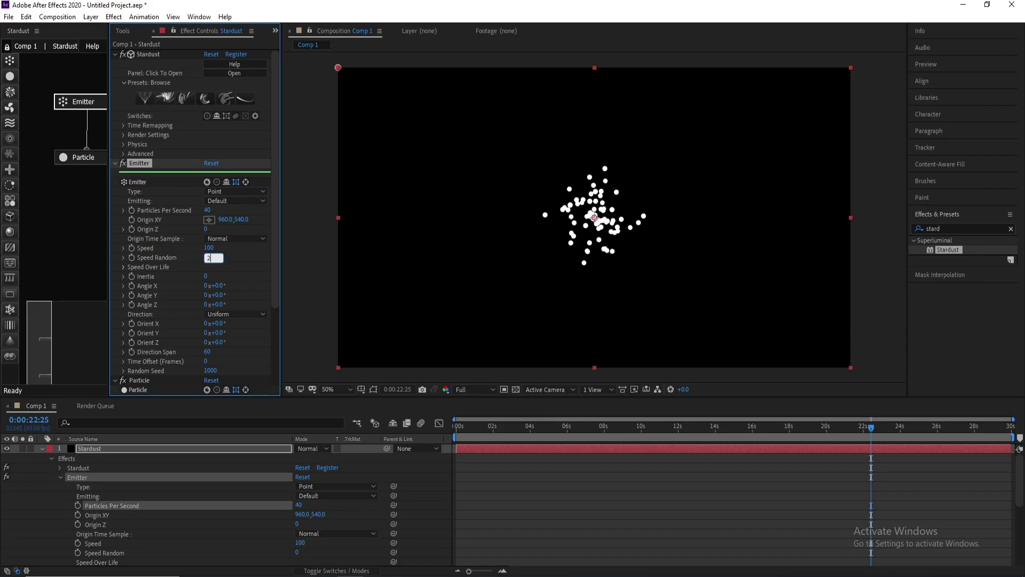
type("5")
key("Return")
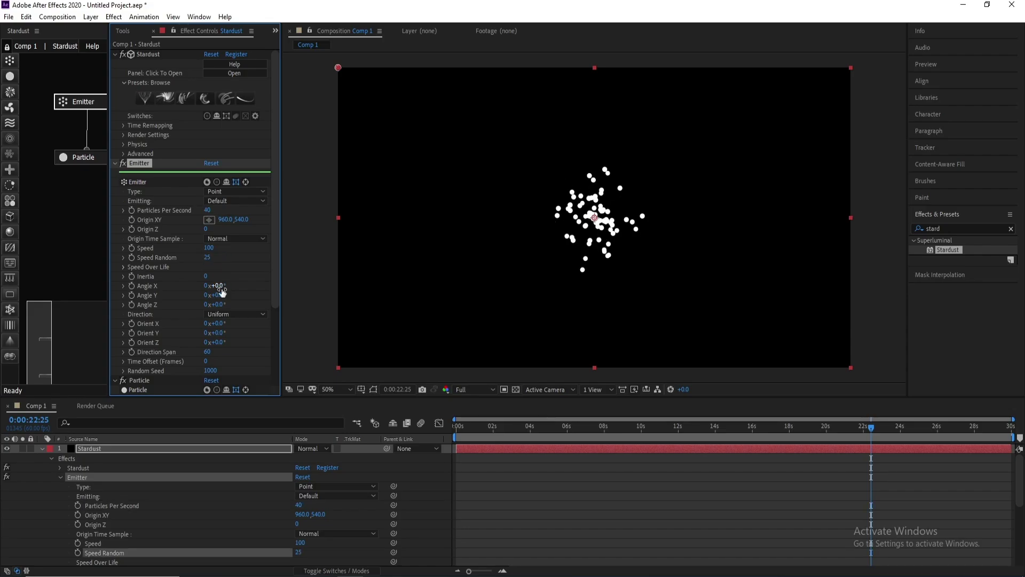
Set the Particle node's Life to 10 seconds
left_click(65, 157)
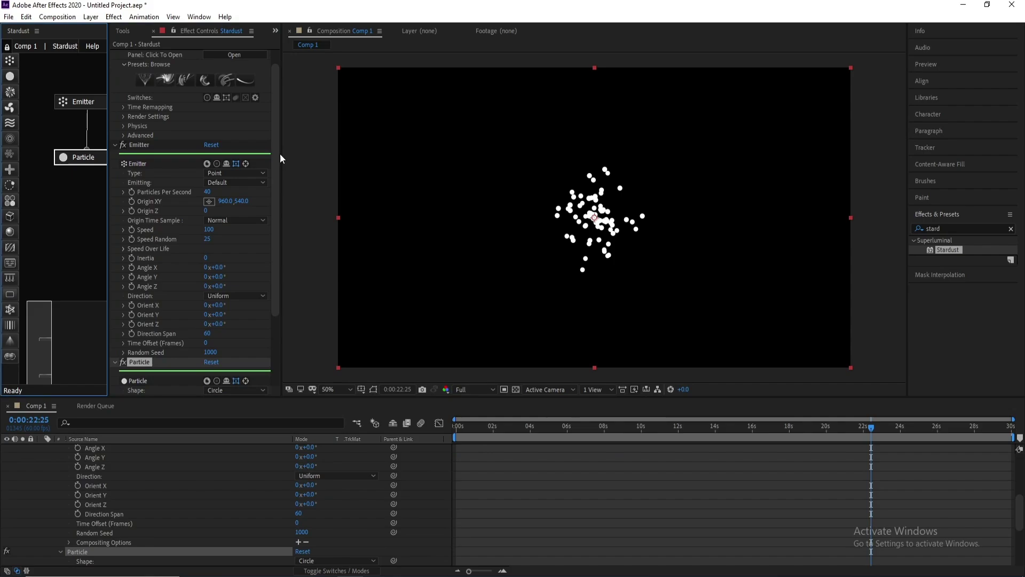
scroll(205, 331, "down", 3)
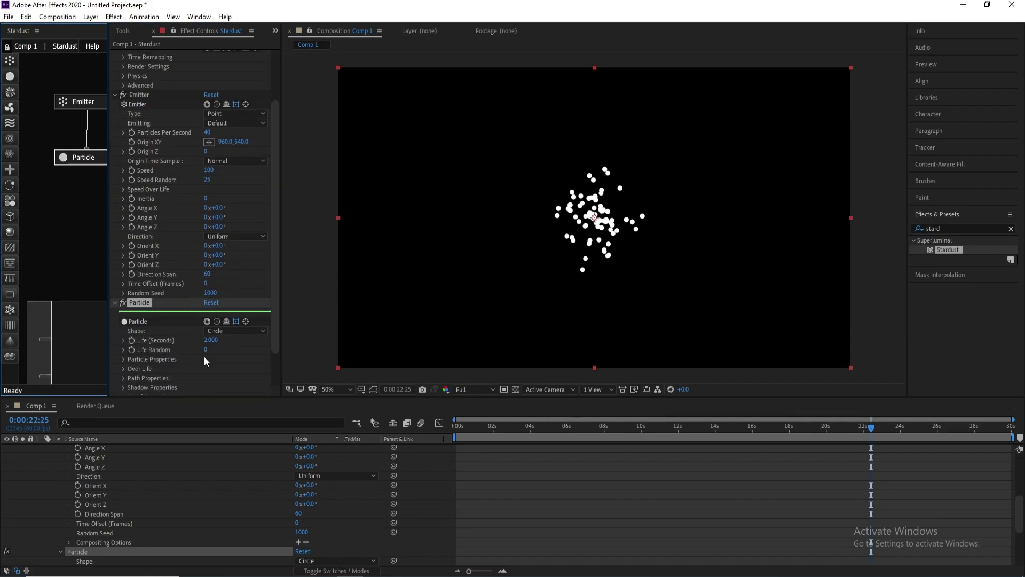
left_click(212, 341)
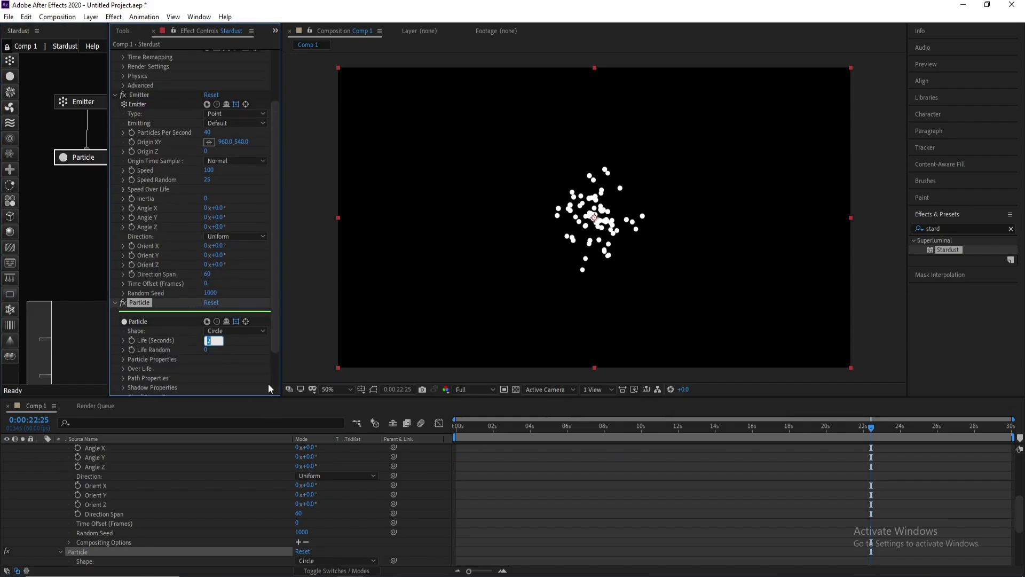
type("10")
key("Return")
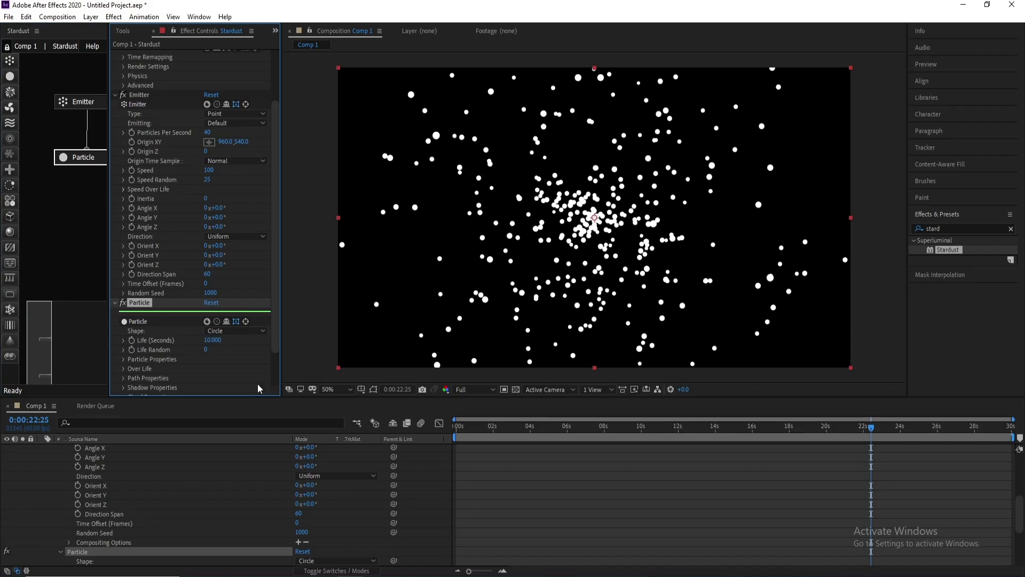
Set the particle Size in Particle Properties to 5 pixels
left_click(124, 360)
scroll(139, 347, "down", 2)
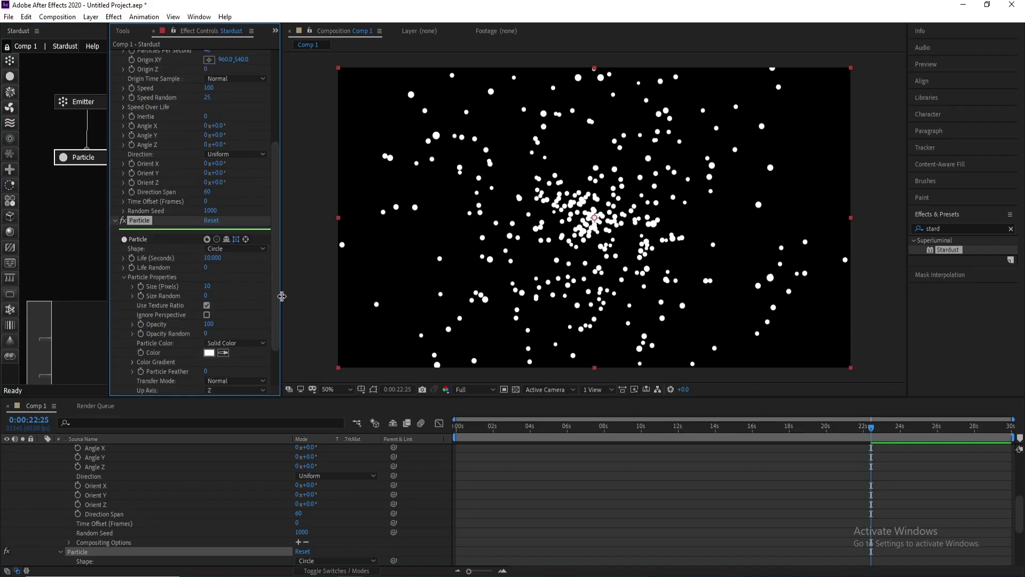
scroll(159, 287, "down", 1)
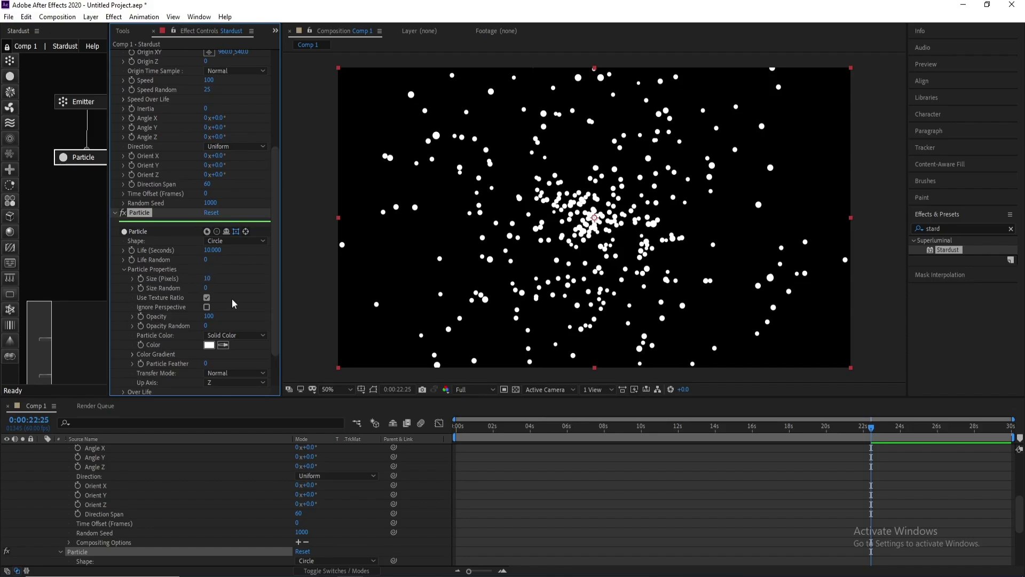
type("5")
key("Return")
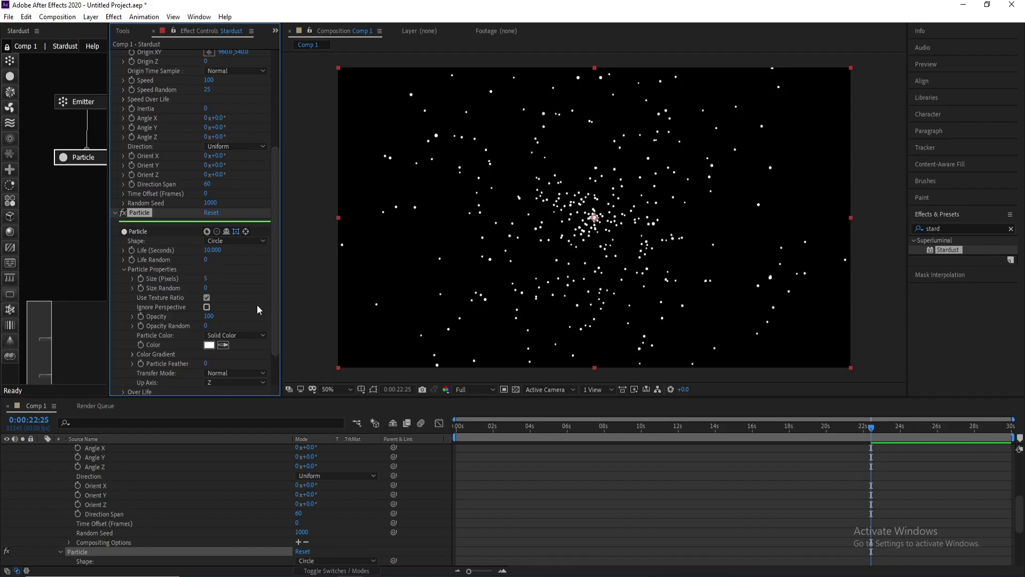
Colour particles Random From Gradient and set the gradient's right stop to blue
left_click(235, 338)
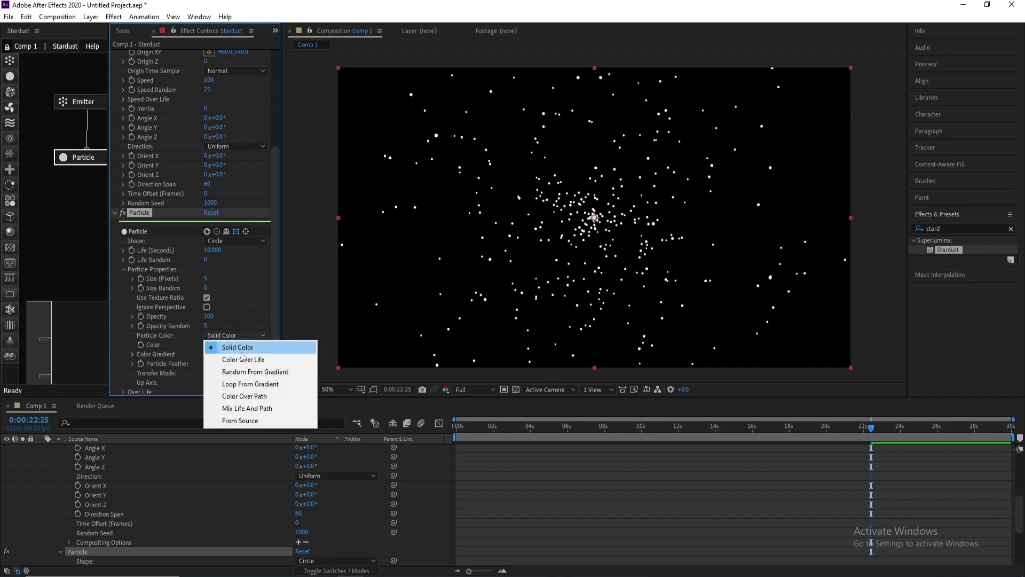
left_click(256, 372)
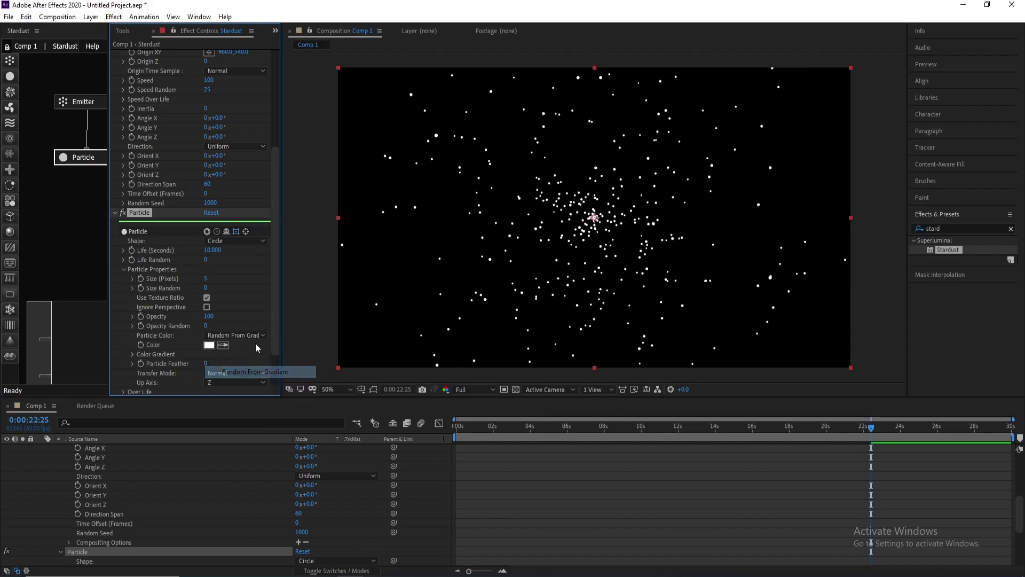
left_click(132, 354)
scroll(278, 310, "down", 2)
left_click_drag(280, 294, 356, 297)
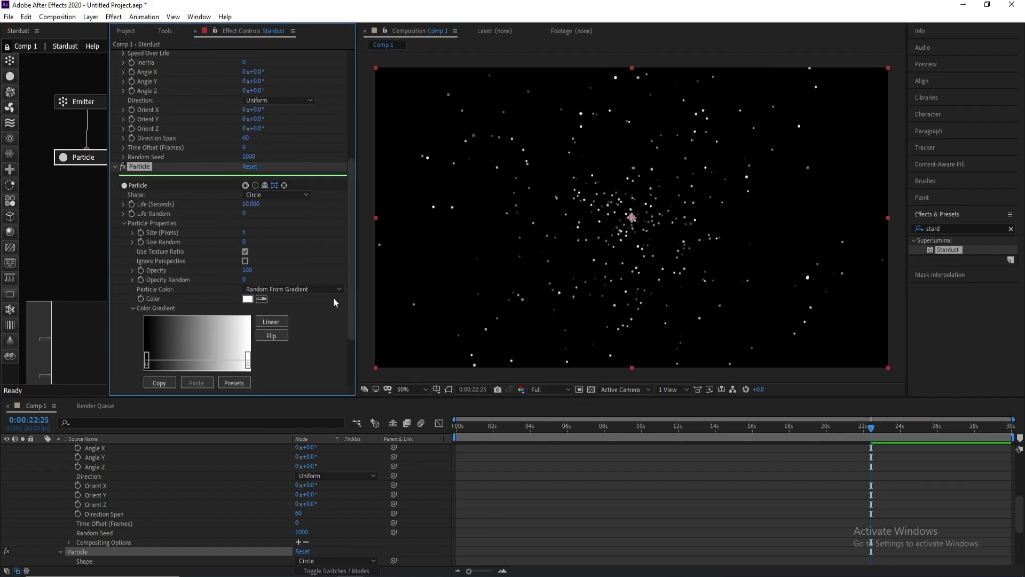
double_click(248, 363)
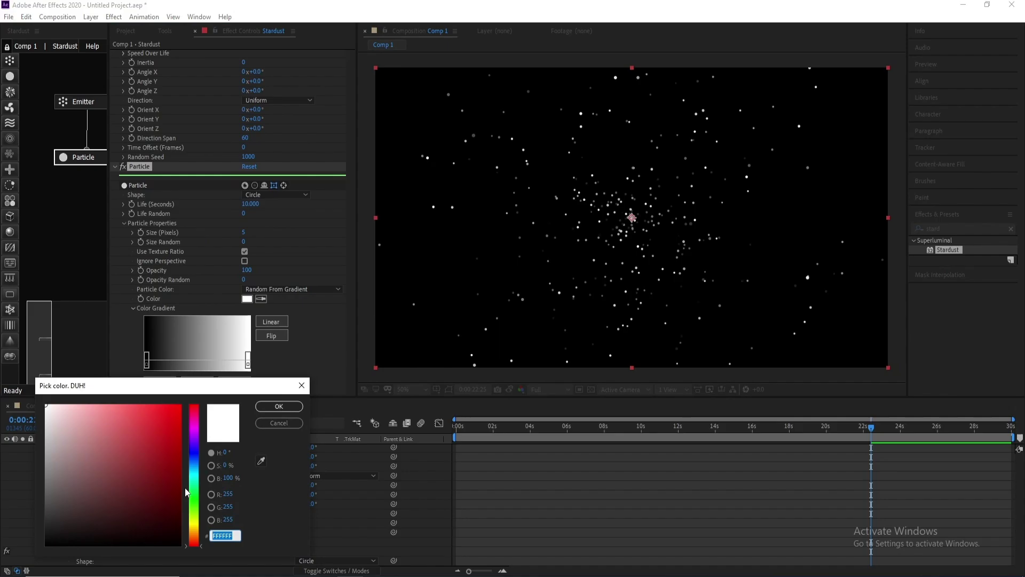
type("0006FE")
left_click(279, 406)
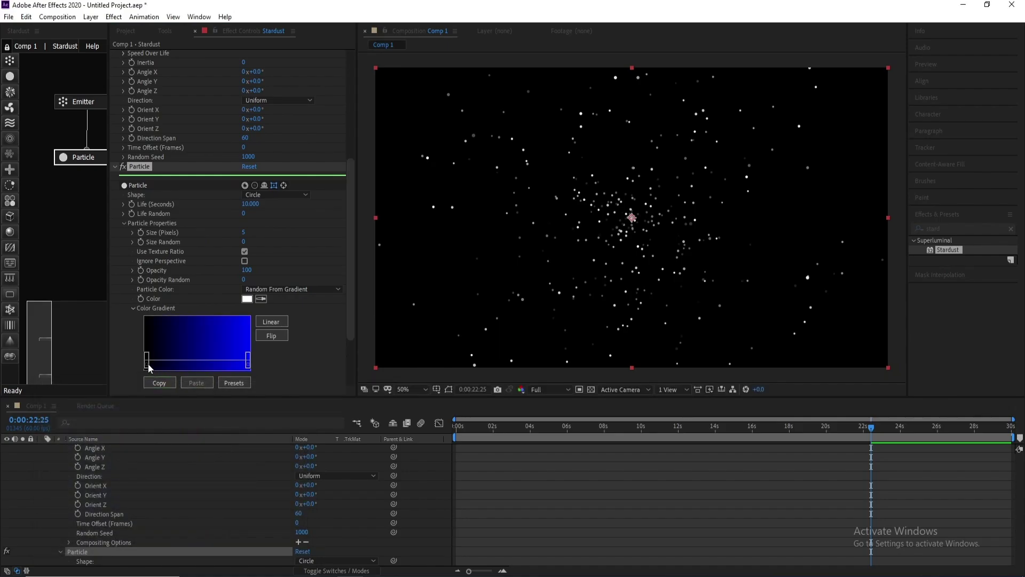
Set the left gradient stop to dark brown (663500) and widen the blue region
double_click(147, 363)
left_click_drag(193, 504, 194, 538)
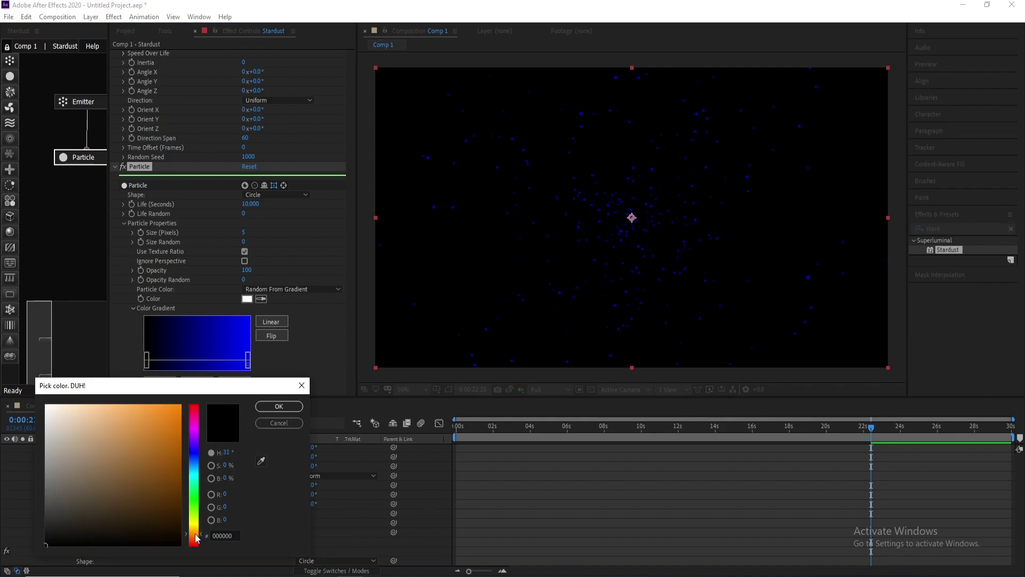
left_click(180, 490)
left_click(286, 410)
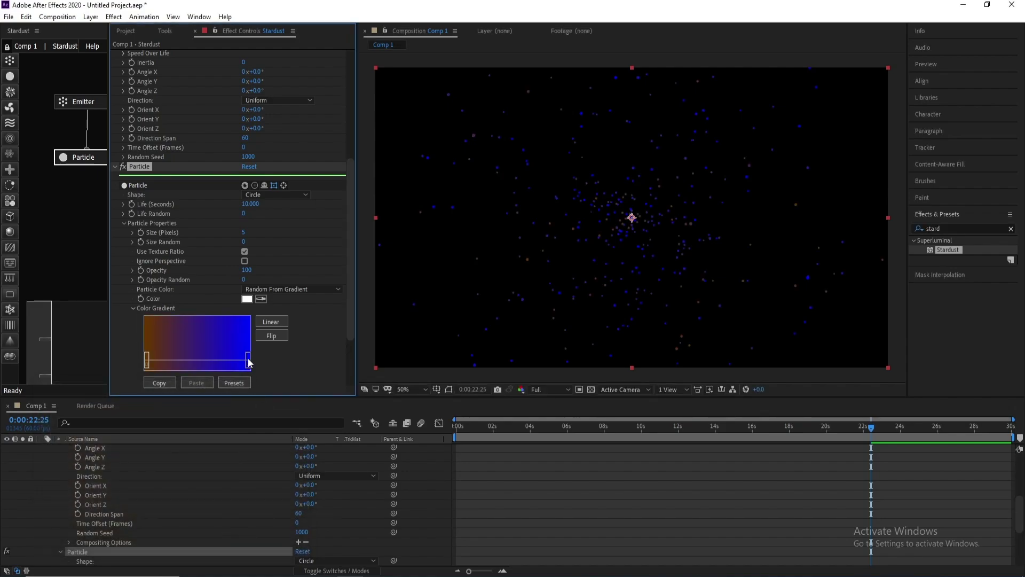
left_click_drag(249, 362, 195, 351)
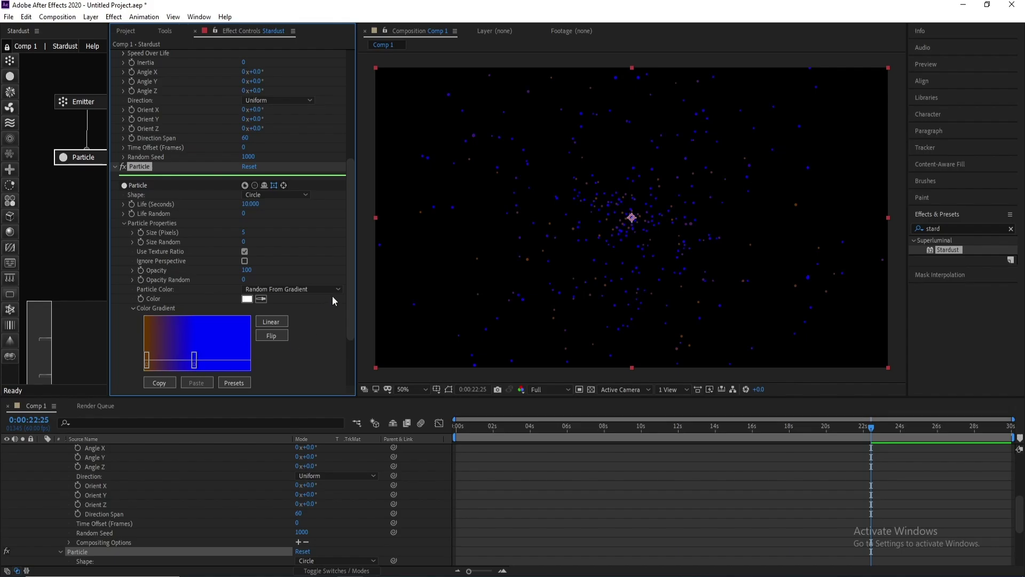
left_click_drag(351, 288, 355, 342)
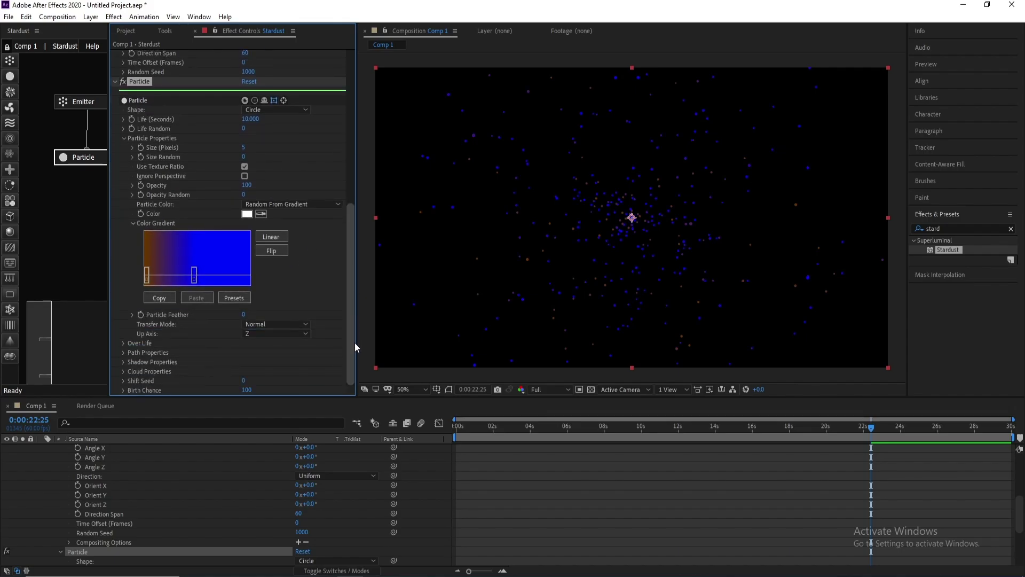
Add an Auxiliary node and a second Particle node, setting Auxiliary Speed to 0
left_click_drag(12, 111, 86, 165)
left_click_drag(11, 76, 80, 214)
left_click(79, 213)
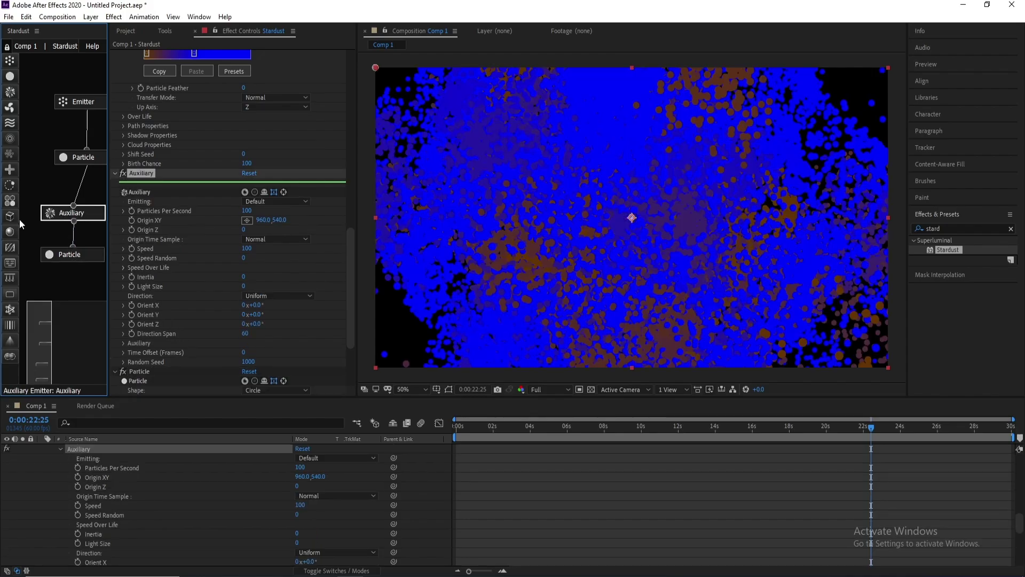
scroll(223, 306, "down", 2)
scroll(223, 307, "down", 1)
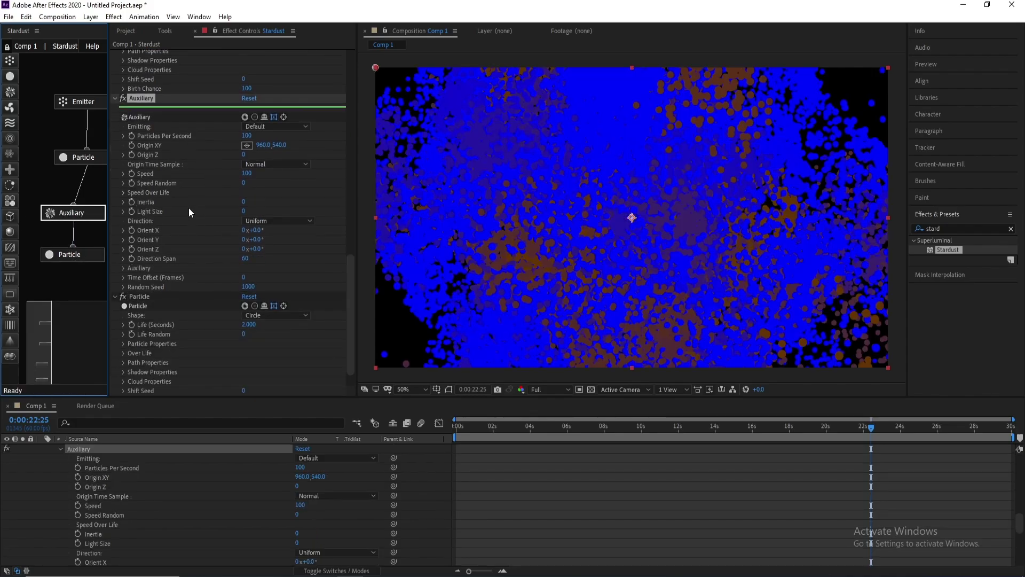
left_click(248, 174)
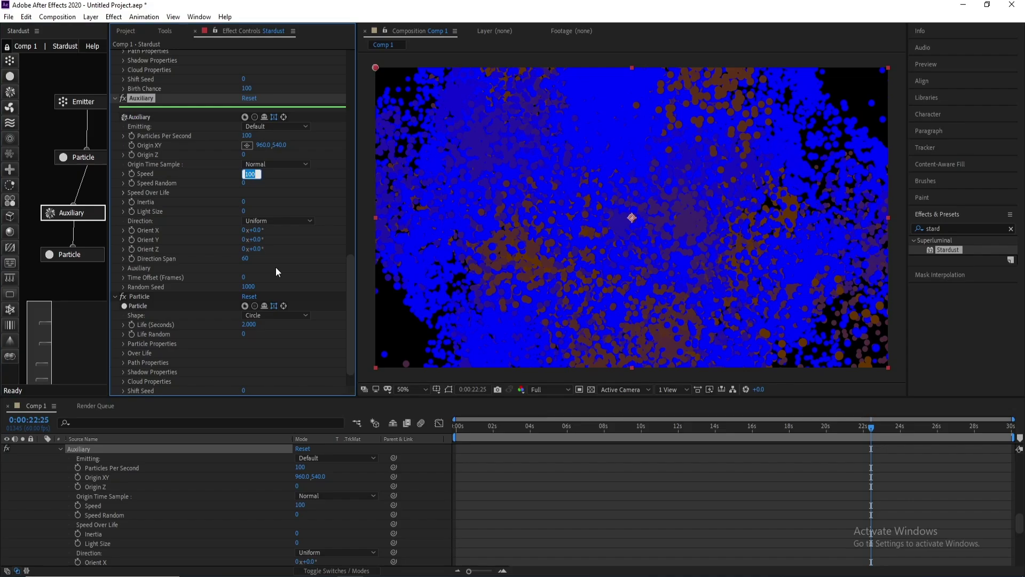
type("0")
key("Return")
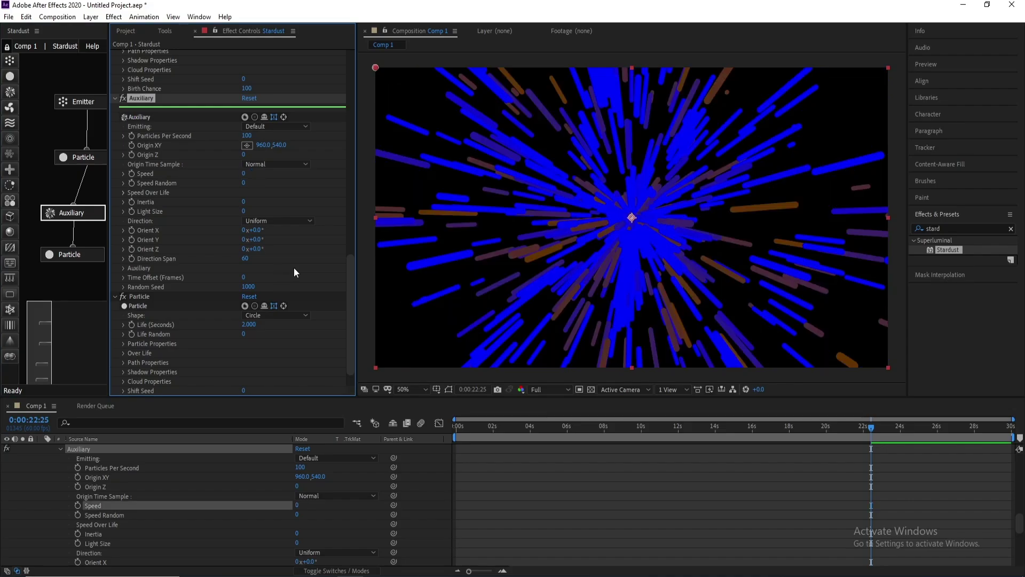
Give the second Particle node size 15, Add transfer mode and Feather 100
left_click(92, 257)
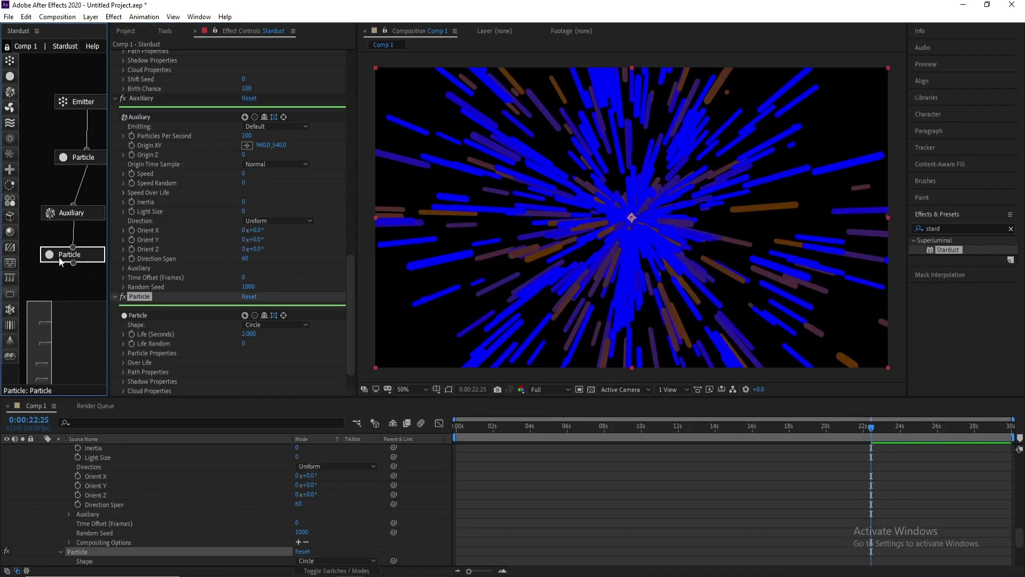
left_click(123, 314)
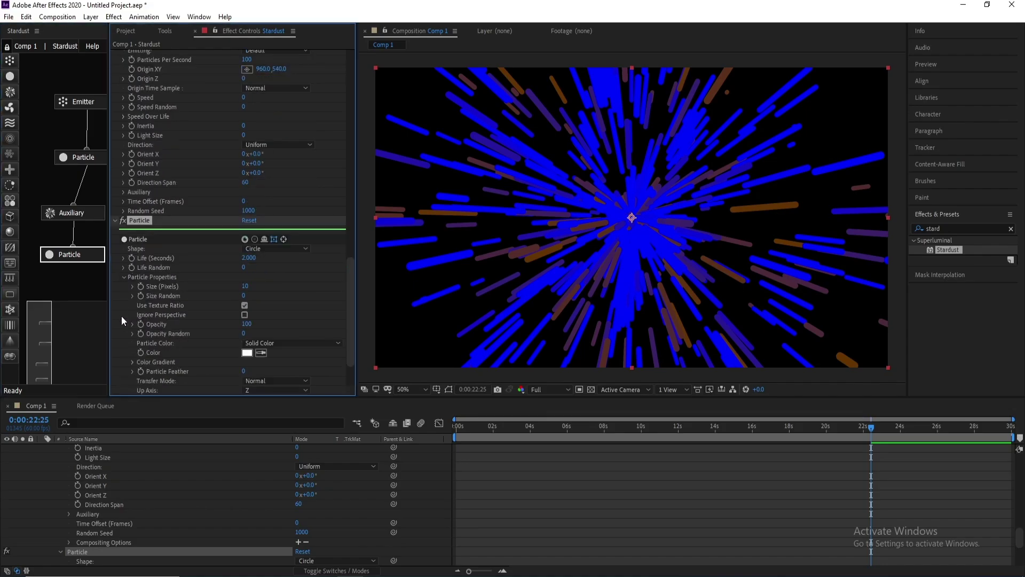
left_click(248, 287)
type("15")
key("Return")
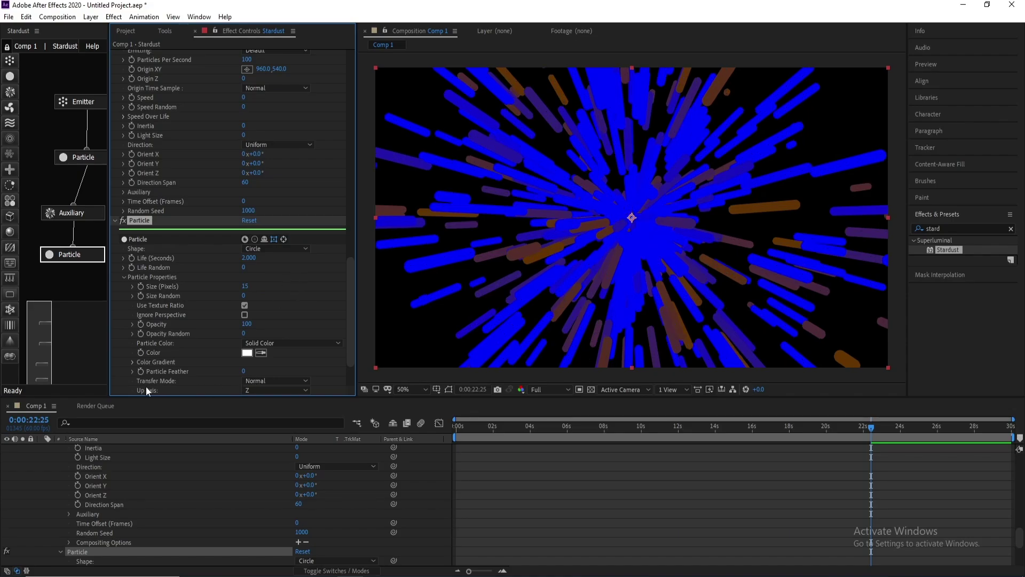
left_click(284, 379)
left_click(259, 404)
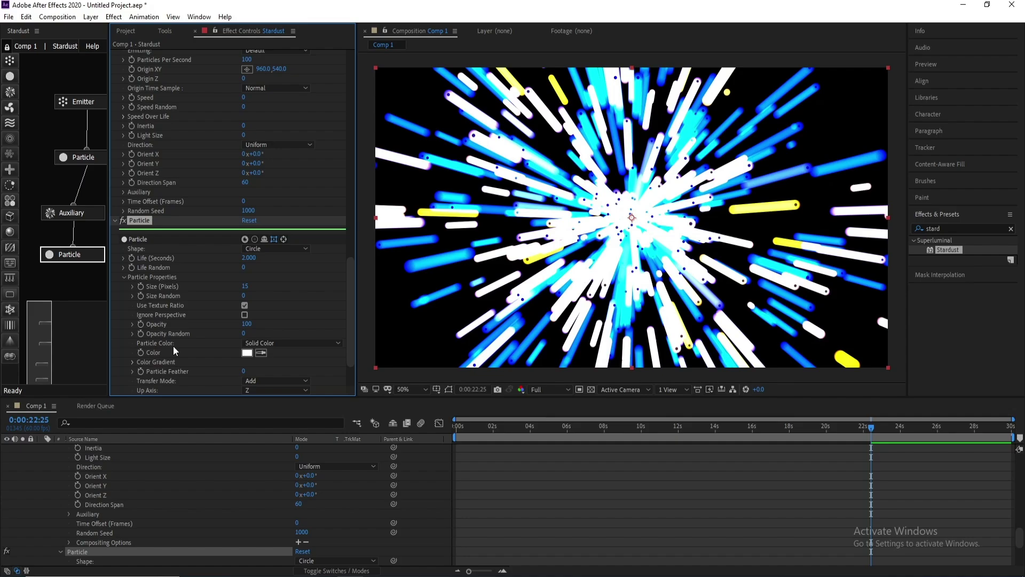
scroll(317, 311, "down", 2)
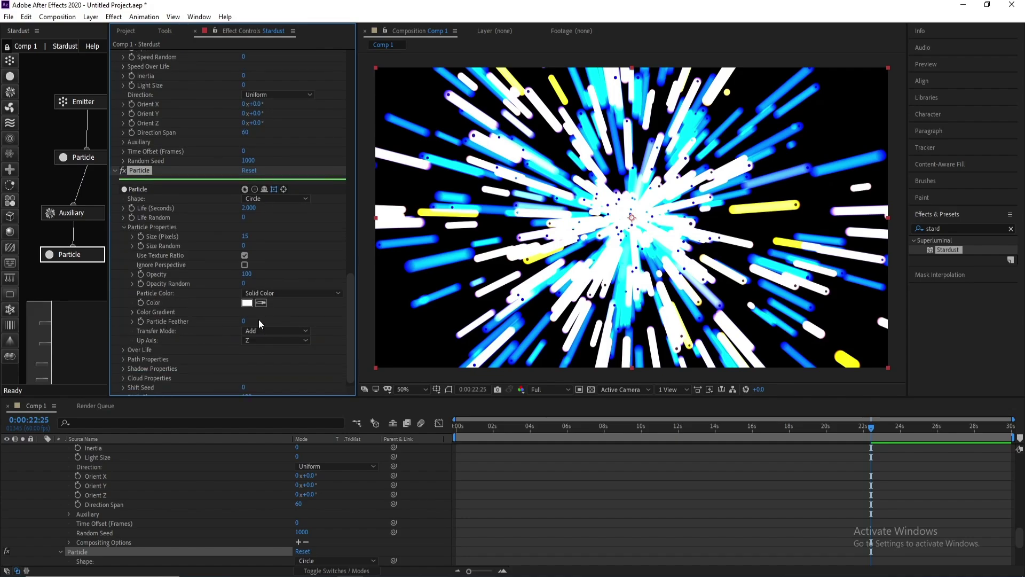
left_click_drag(244, 323, 656, 319)
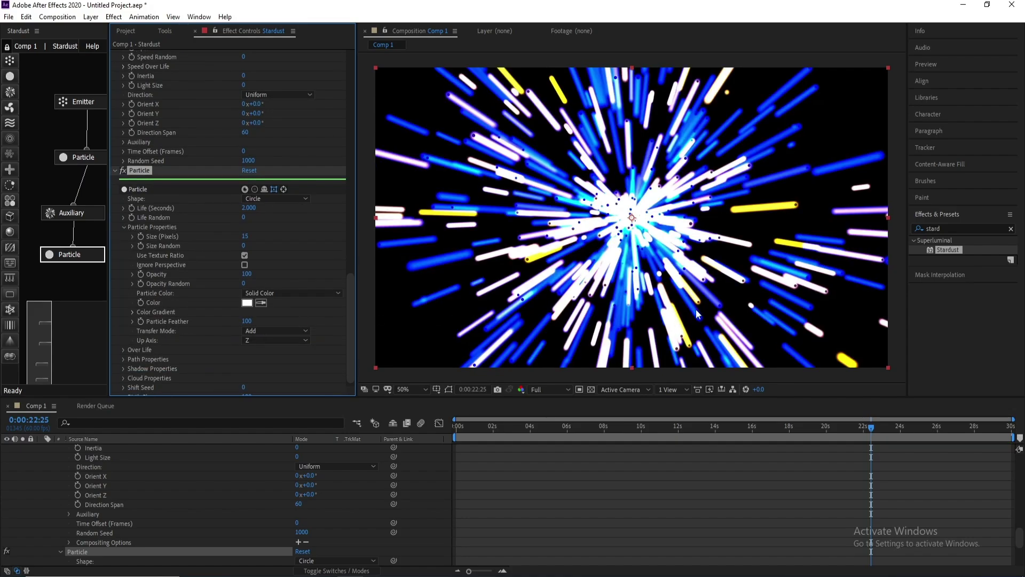
Pull the Over Life Size and Opacity curves down so streaks shrink and fade, then preview
left_click(123, 349)
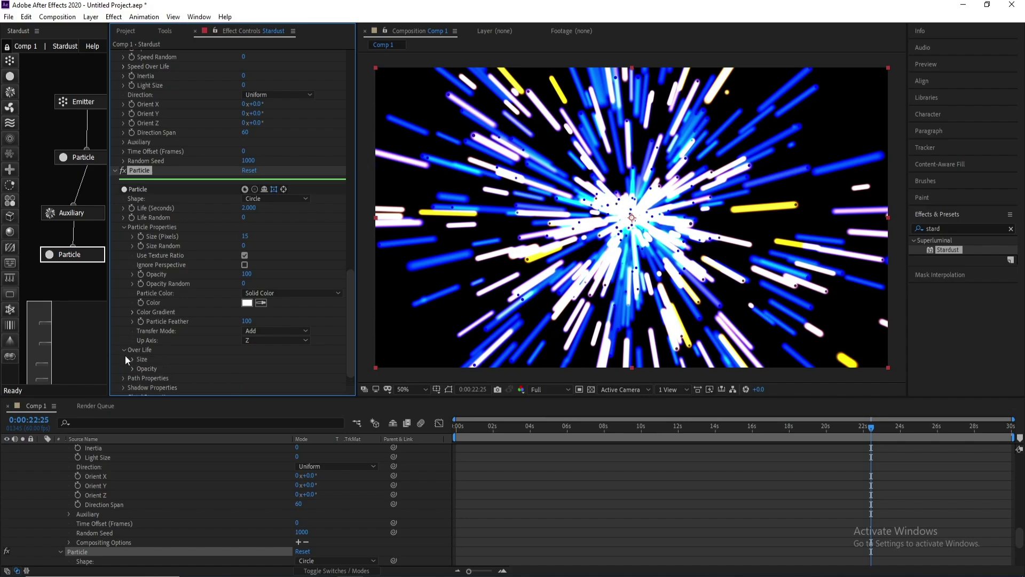
left_click(133, 359)
scroll(150, 340, "down", 2)
scroll(150, 340, "down", 2)
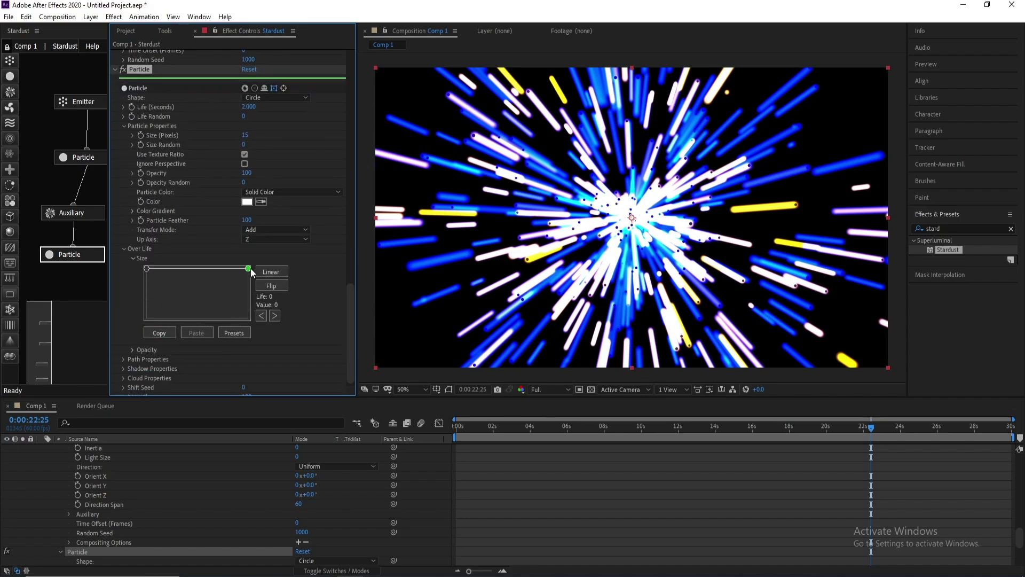
left_click_drag(248, 268, 261, 334)
left_click(133, 350)
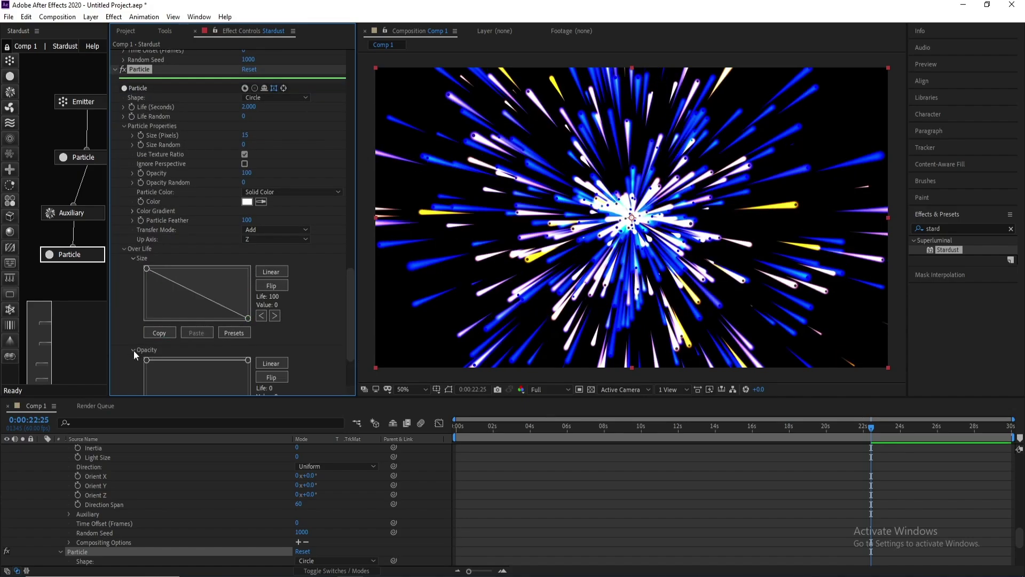
scroll(133, 350, "down", 3)
left_click_drag(247, 294, 266, 361)
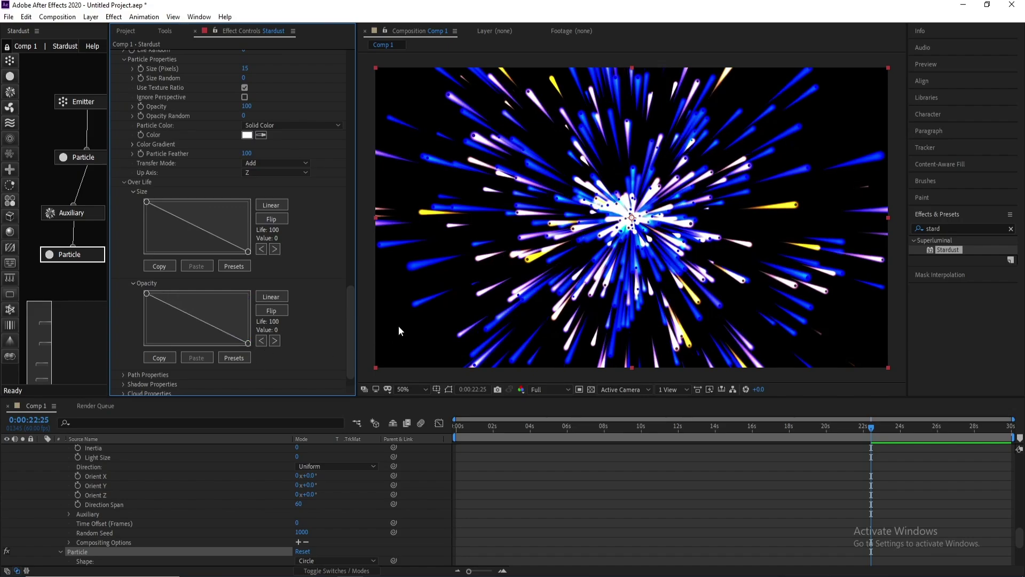
key("space")
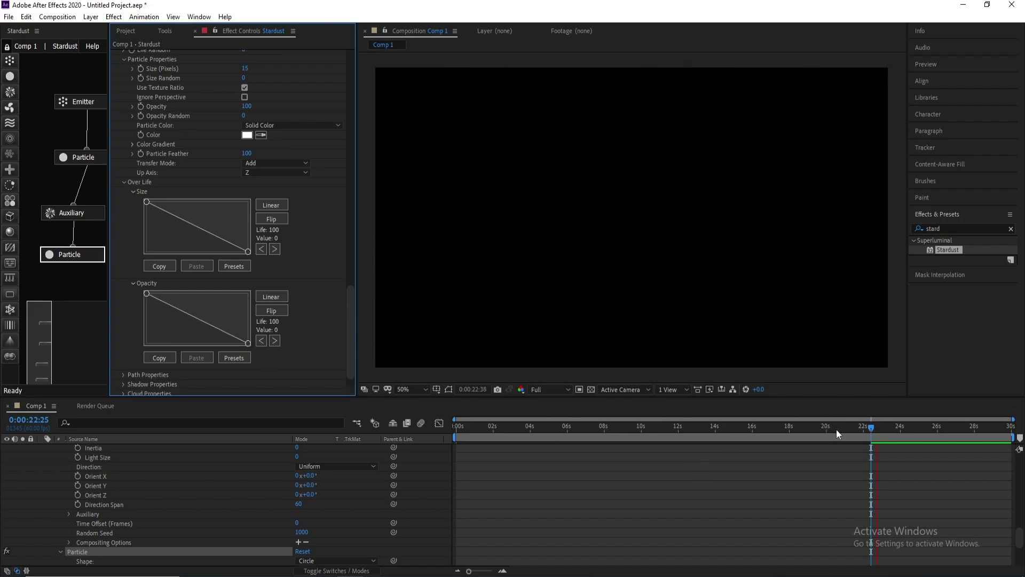
left_click(838, 432)
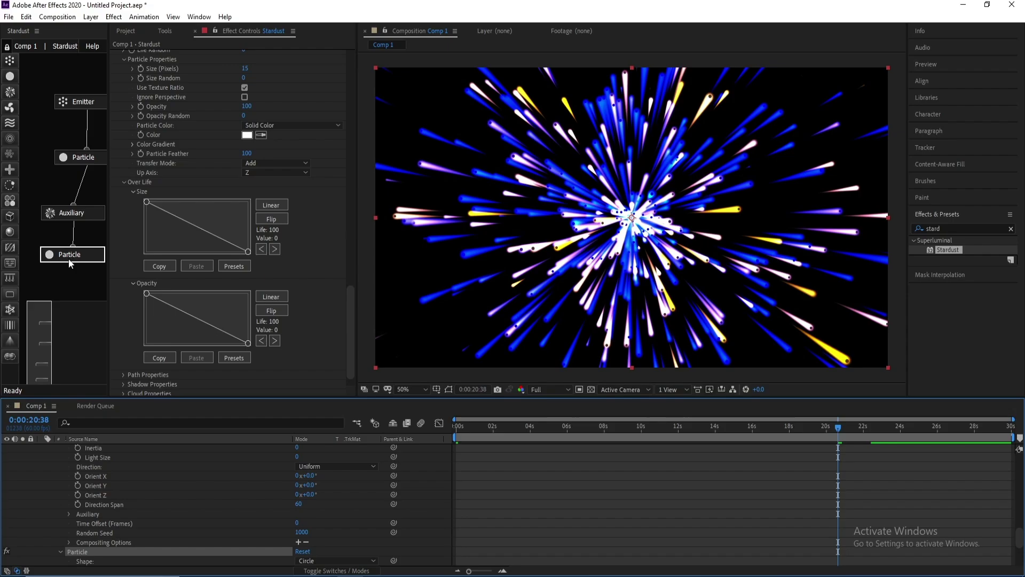
Connect a Turbulence node below the last Particle node with Position offset 60
left_click_drag(9, 123, 33, 127)
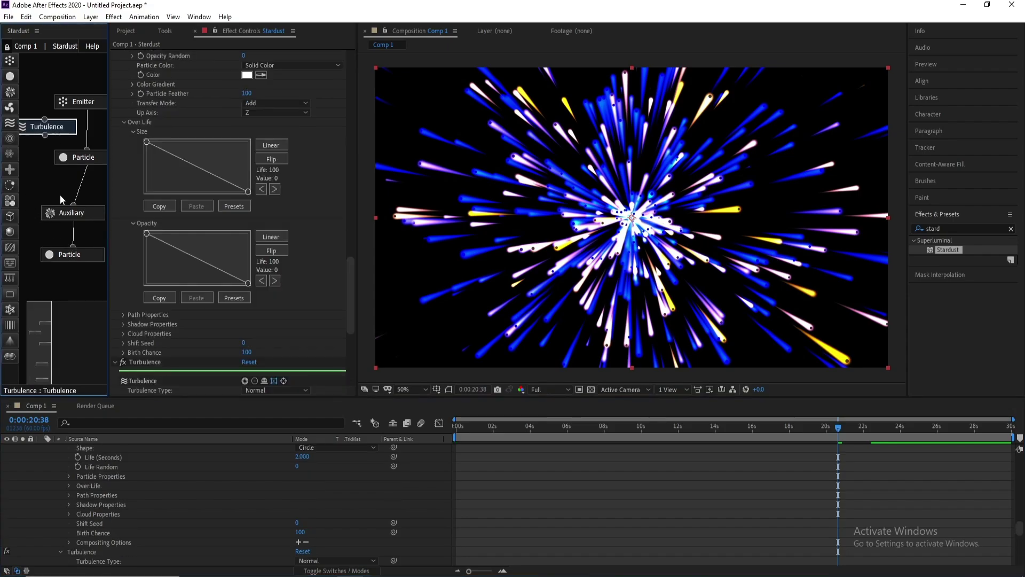
left_click_drag(60, 194, 75, 282)
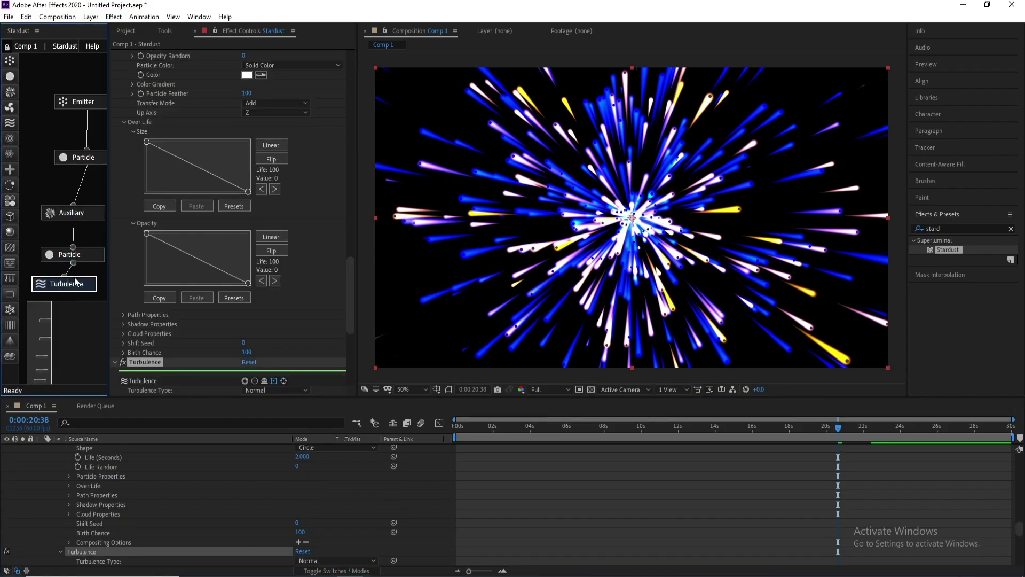
scroll(258, 273, "down", 6)
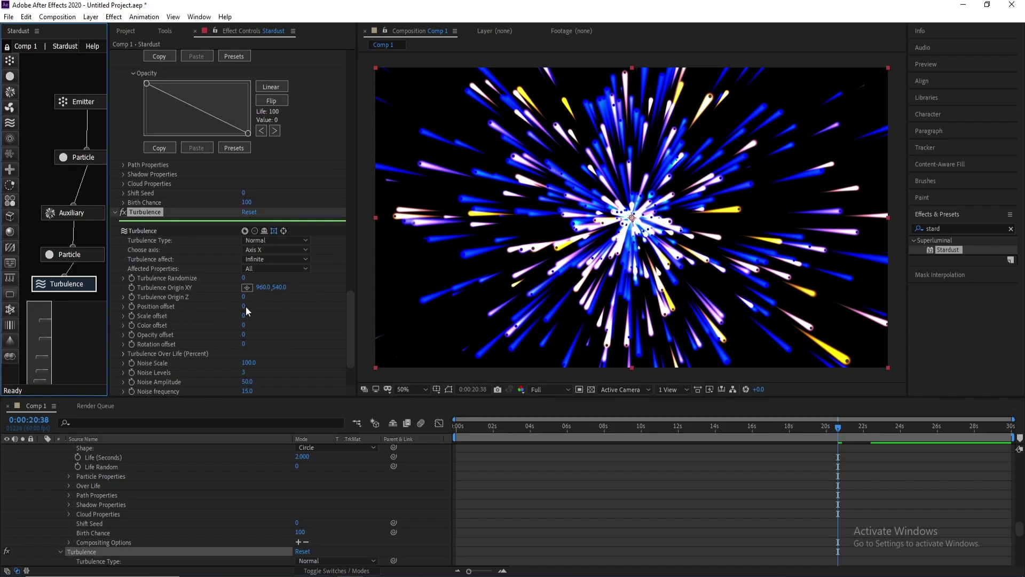
left_click(283, 329)
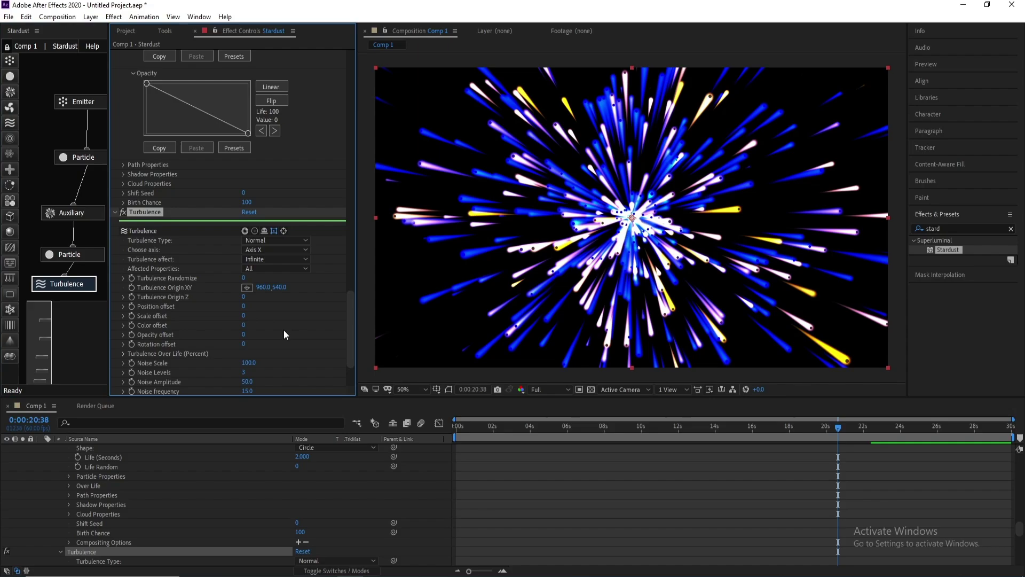
left_click(245, 307)
type("60")
key("Return")
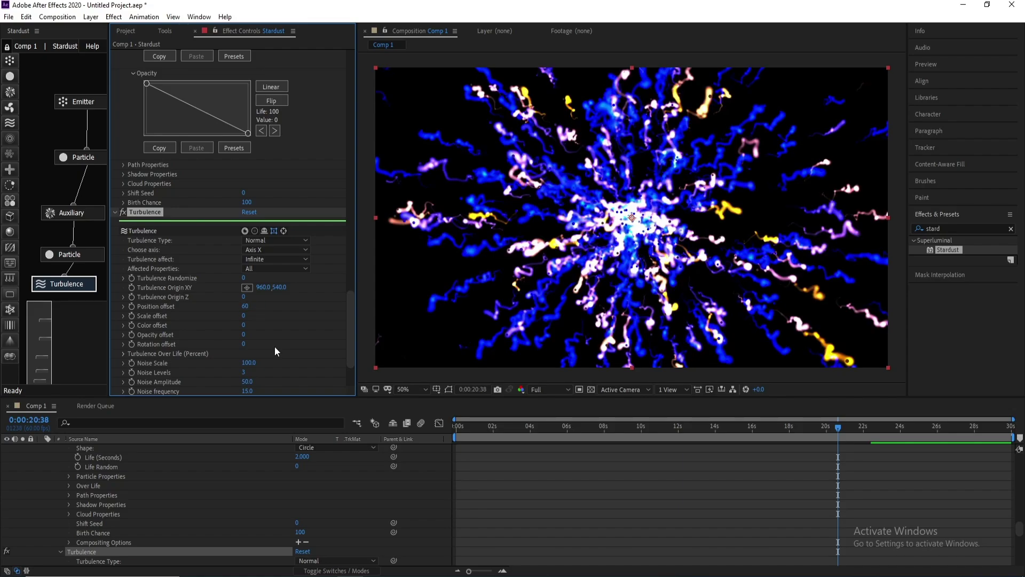
Set the Turbulence Noise Scale to 600 and check the result on the timeline
scroll(274, 346, "down", 3)
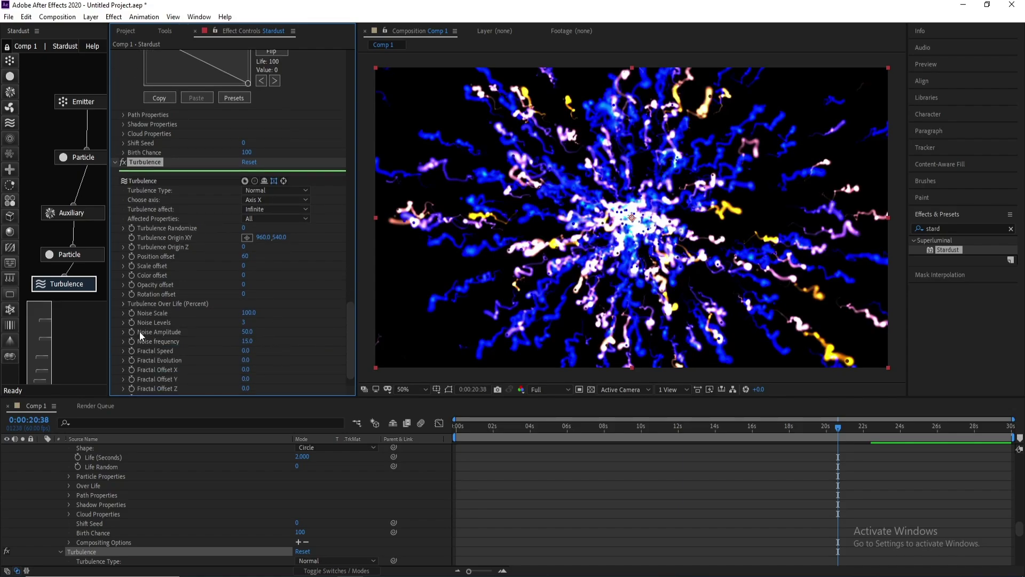
left_click(249, 313)
type("600")
key("Return")
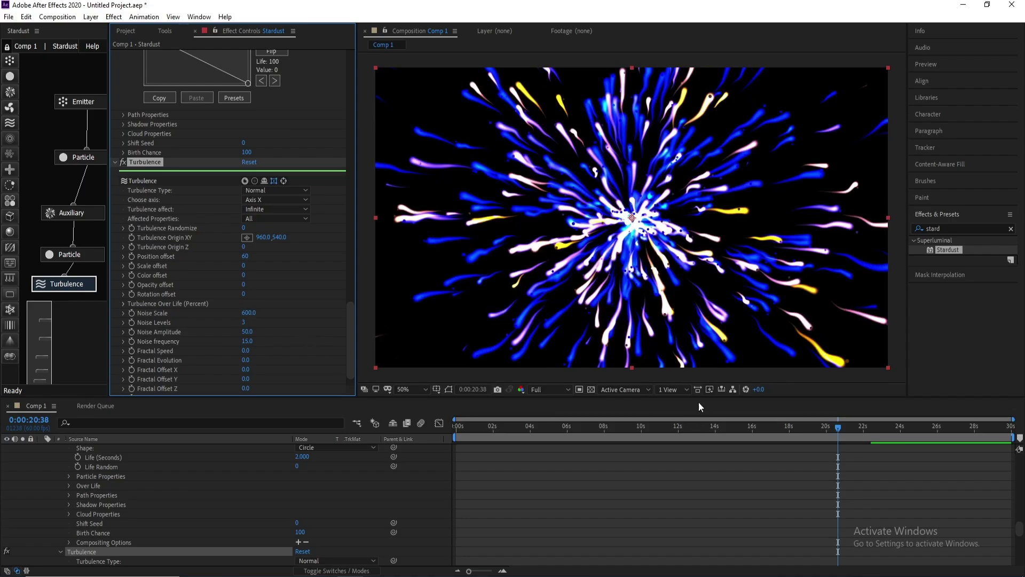
left_click(838, 430)
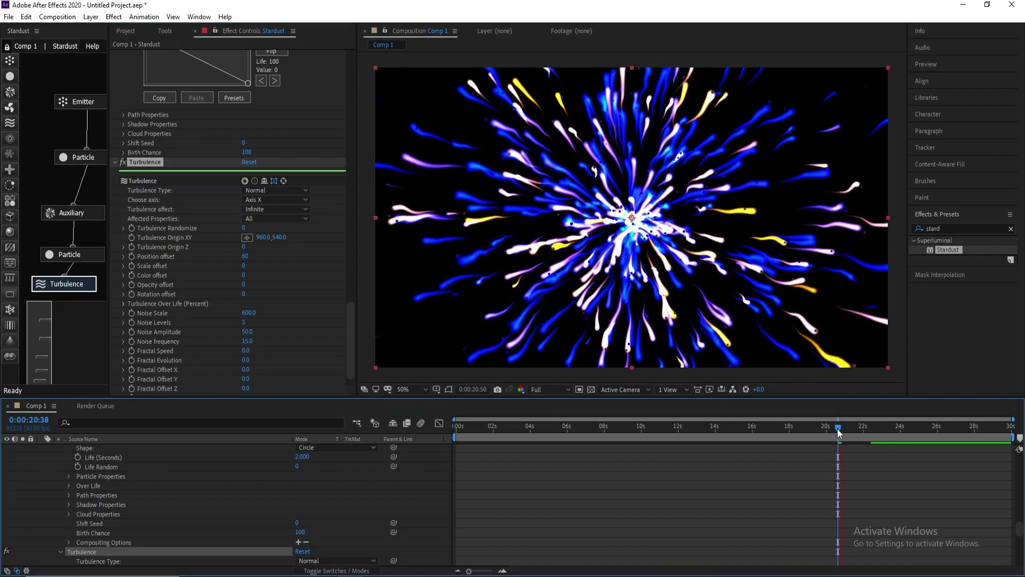
Duplicate the Emitter–Particle–Auxiliary–Particle node chain and offset the copies
left_click_drag(839, 430, 784, 430)
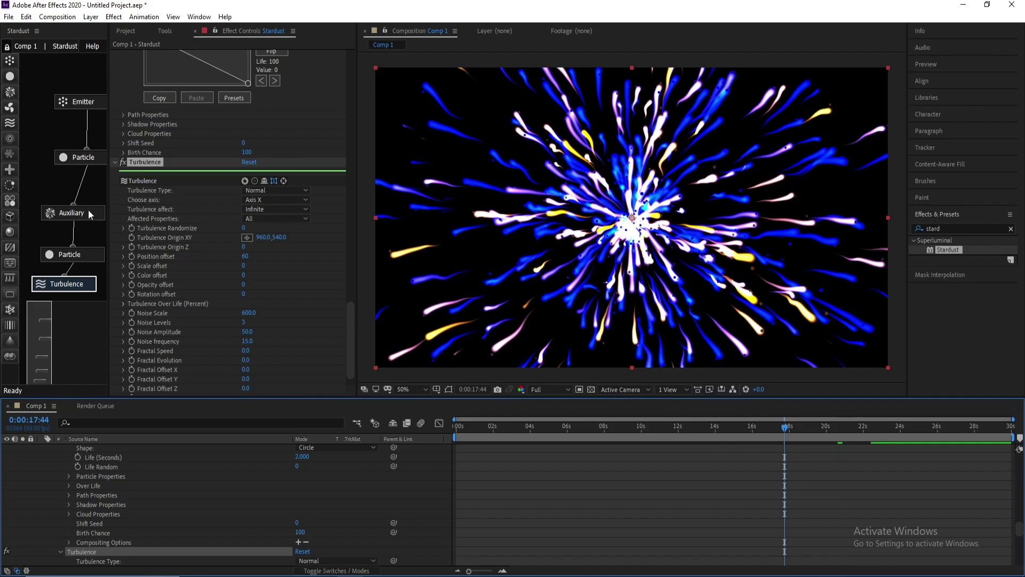
left_click_drag(108, 194, 164, 195)
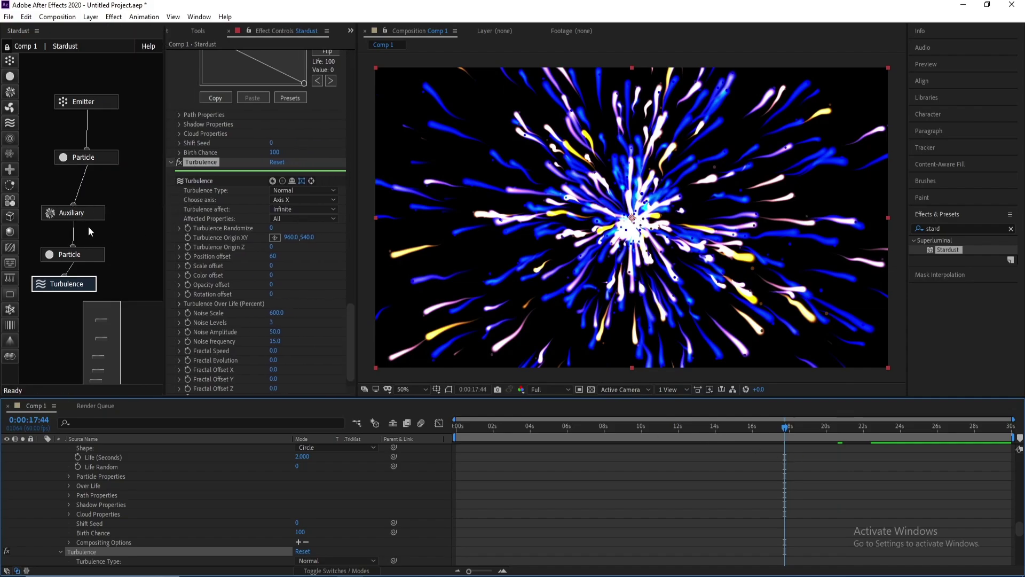
left_click_drag(137, 81, 74, 270)
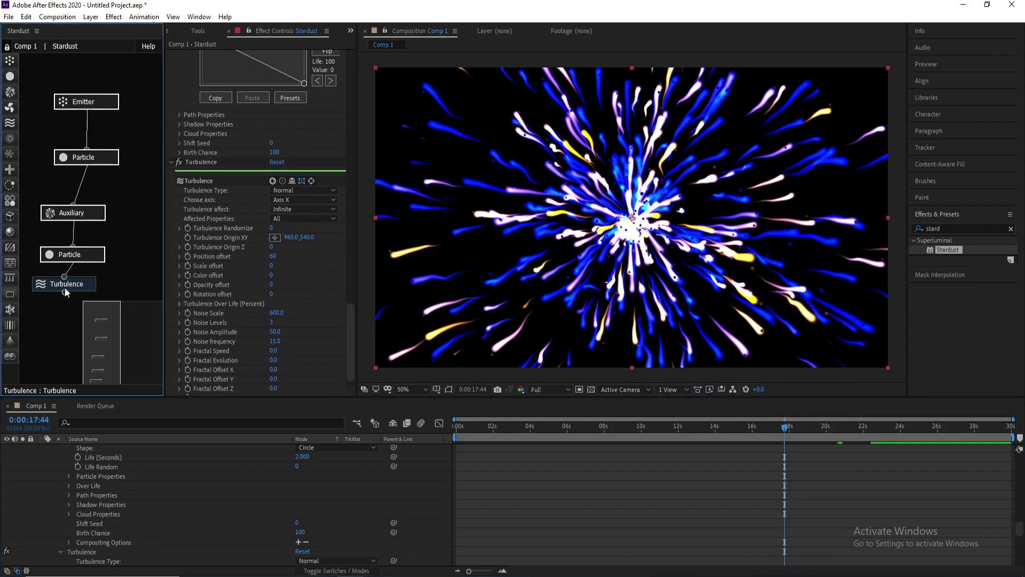
key("ctrl+d")
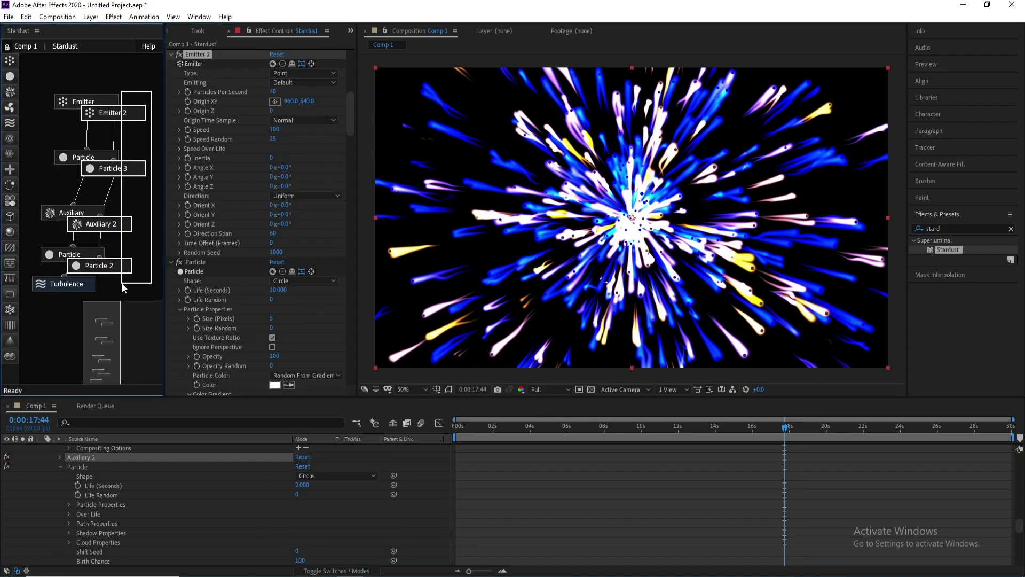
left_click_drag(136, 117, 157, 117)
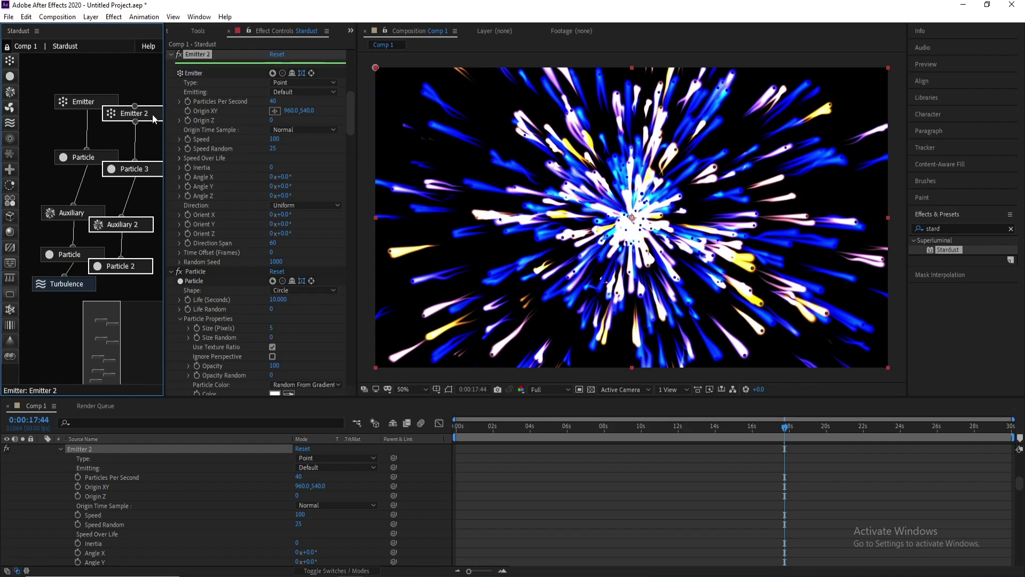
Set Emitter 2 to 300 particles per second
left_click(271, 102)
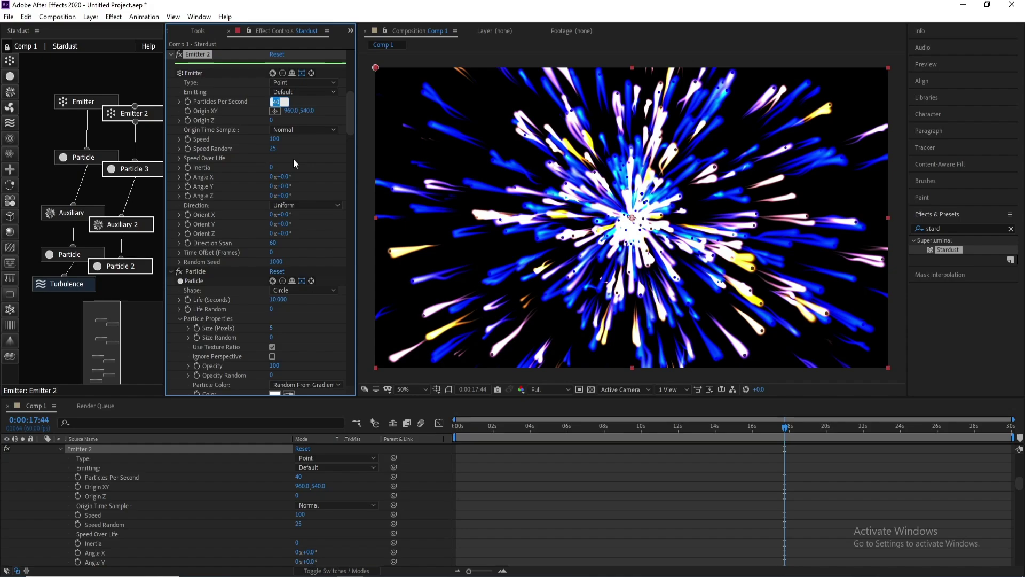
type("300")
key("Return")
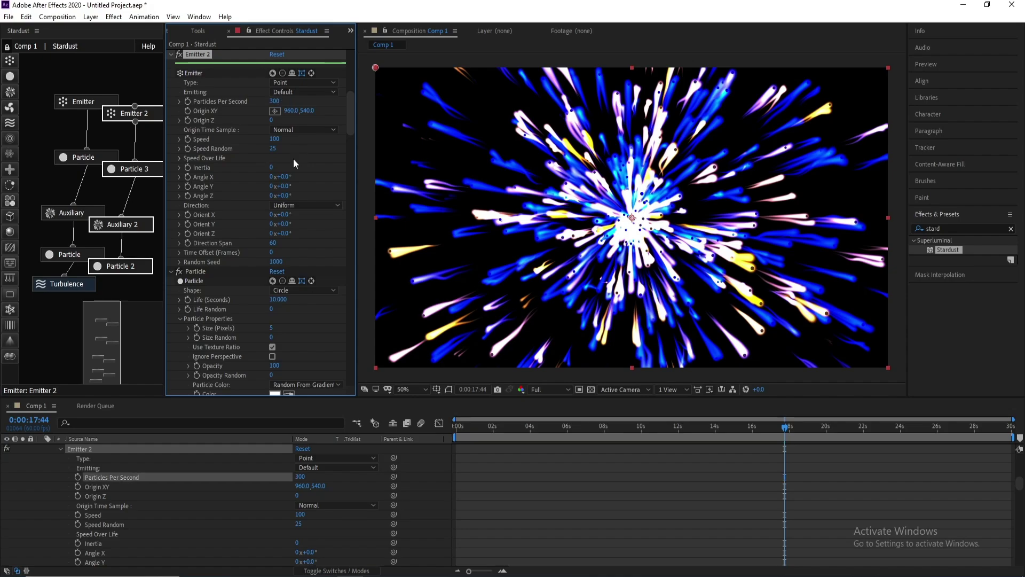
Set the particle size of Particle 3 and Particle 2 to 1 pixel
left_click(128, 171)
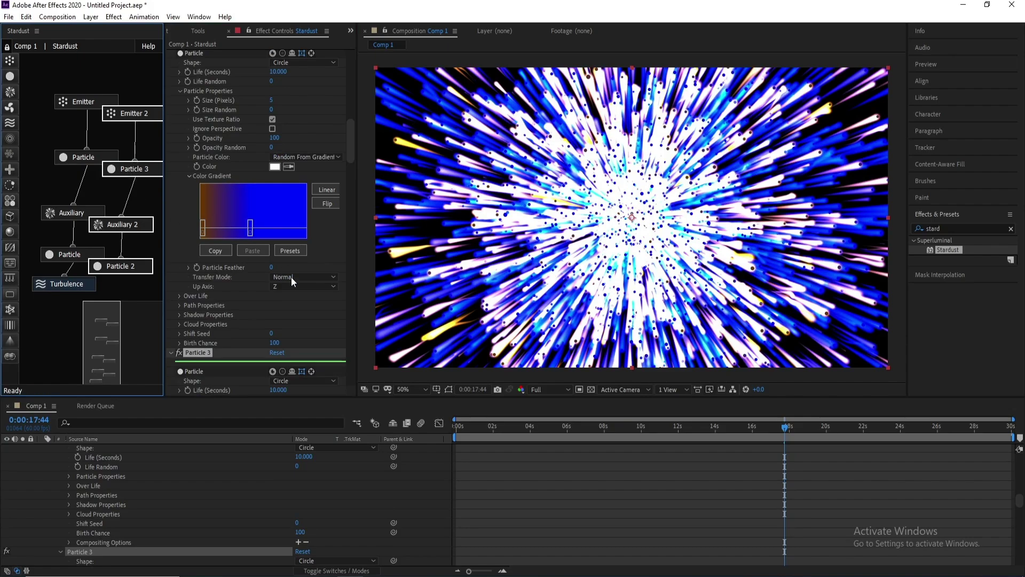
scroll(290, 277, "down", 3)
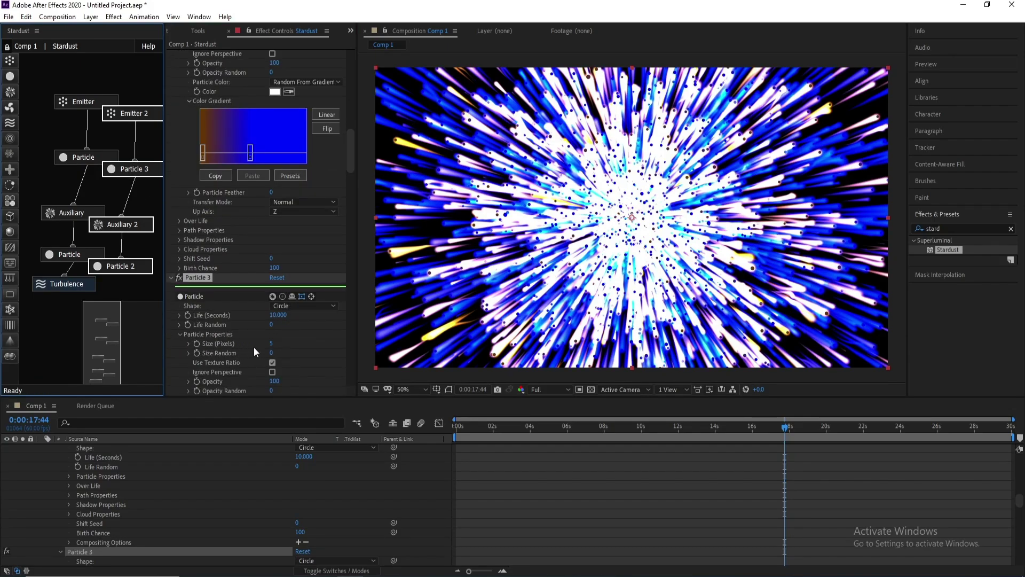
left_click(271, 344)
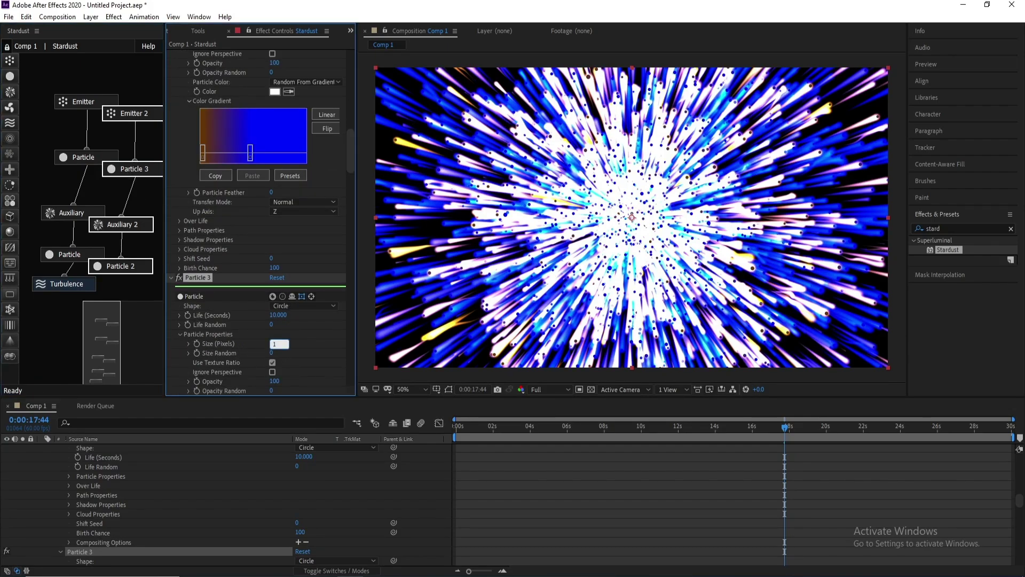
left_click(131, 266)
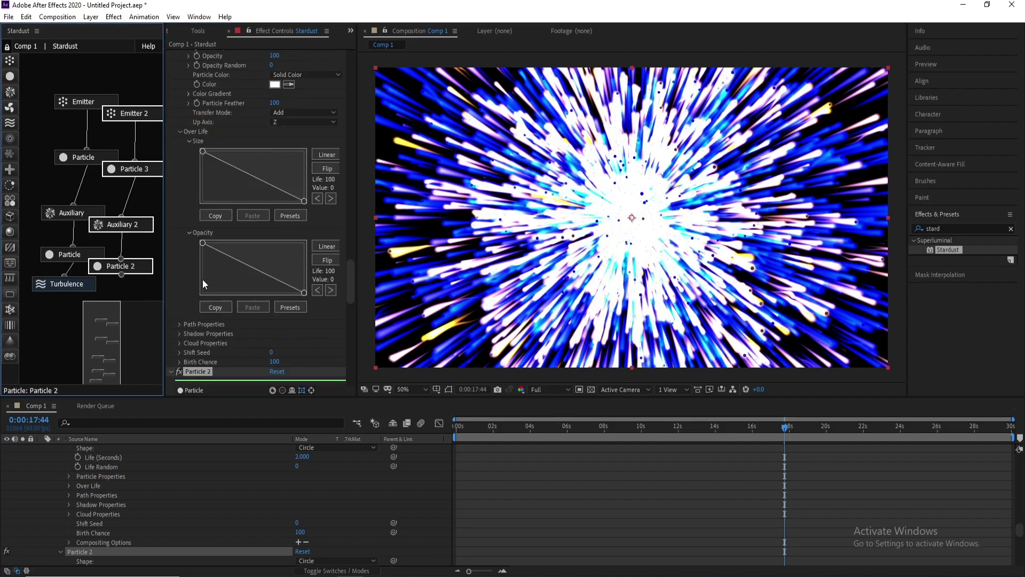
scroll(241, 280, "down", 4)
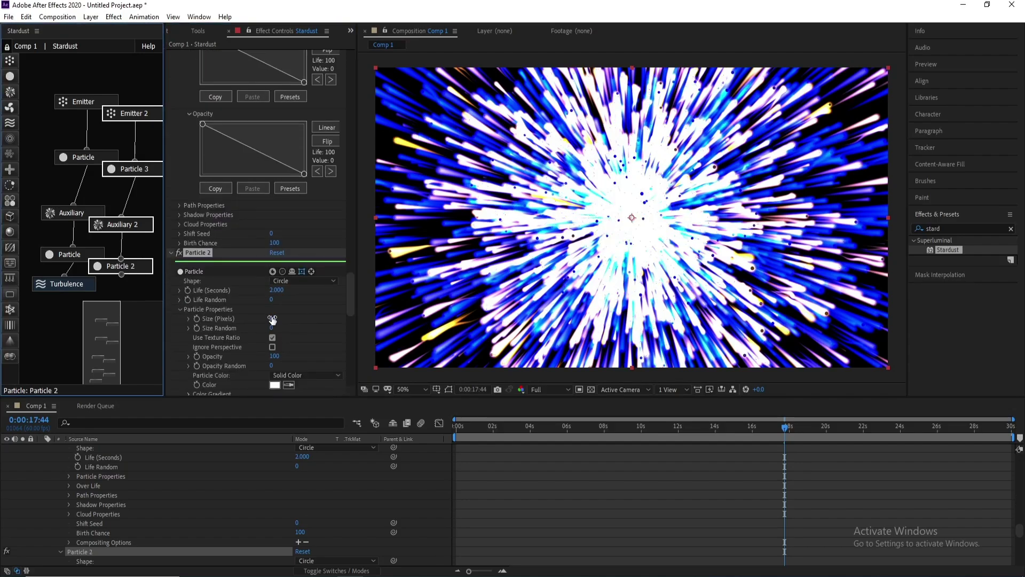
left_click(272, 319)
type("1")
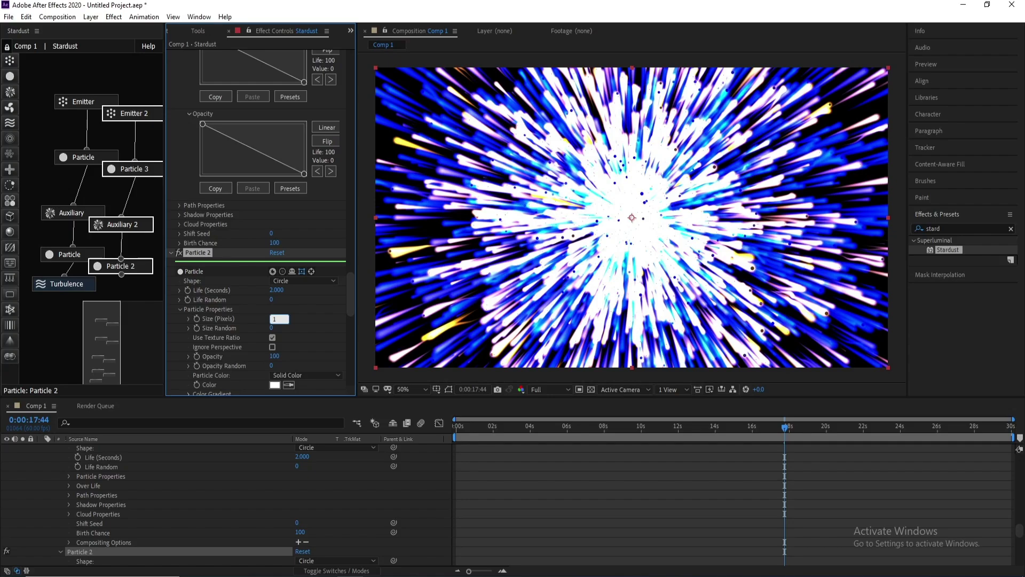
key("Return")
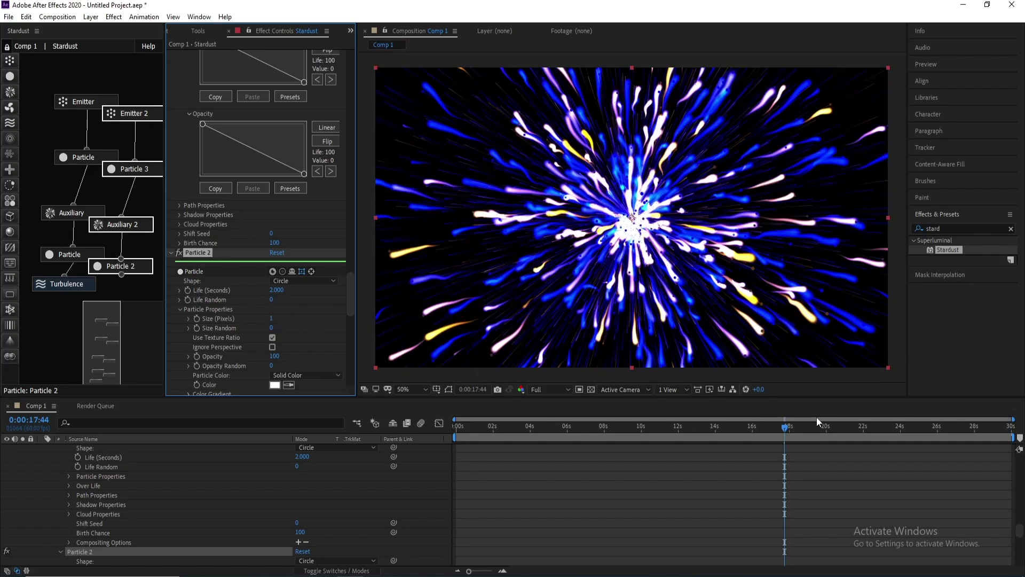
Preview the burst around 0:00:17:44, then reselect the Particle 3 node
key("space")
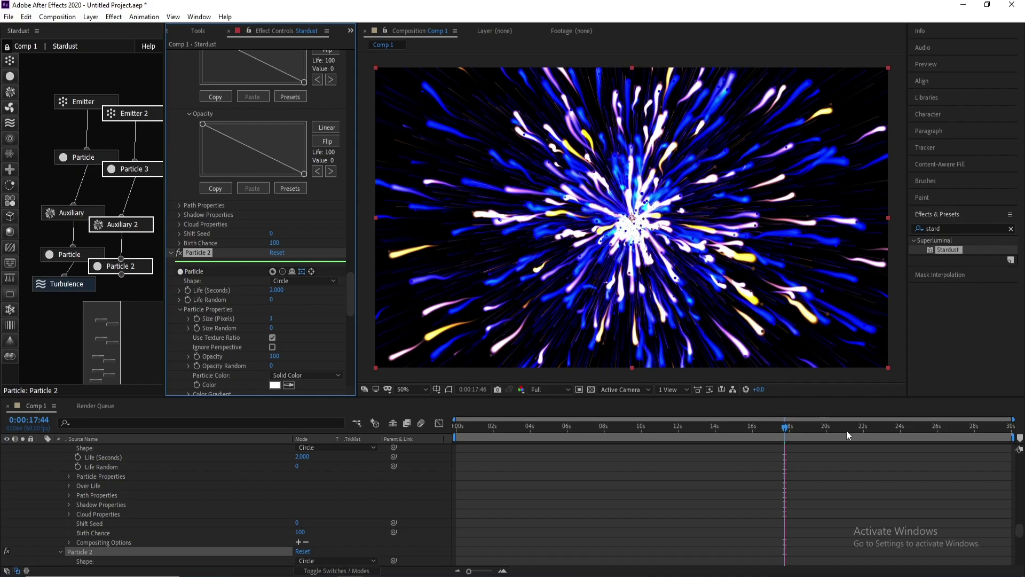
left_click(785, 433)
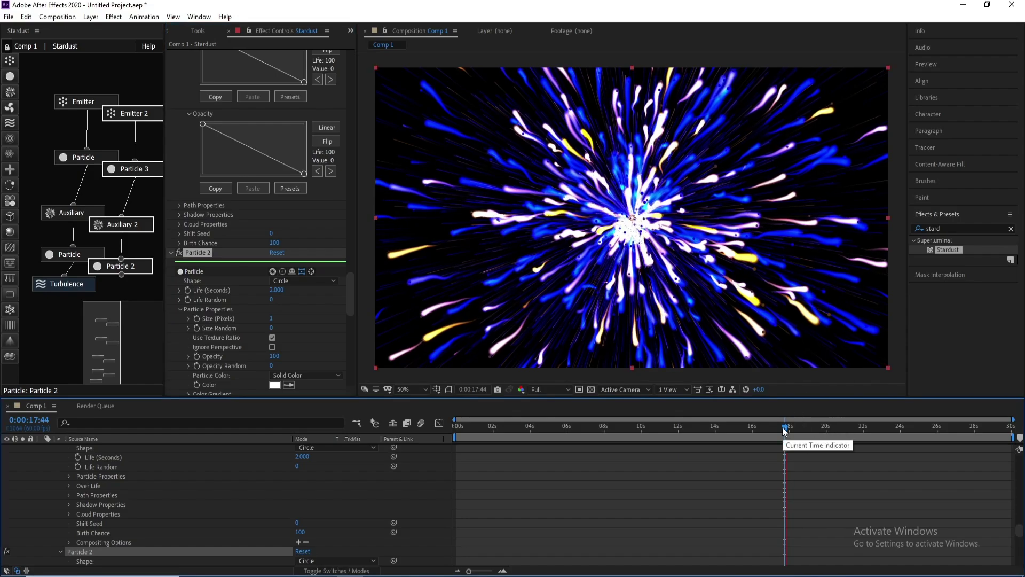
left_click(784, 433)
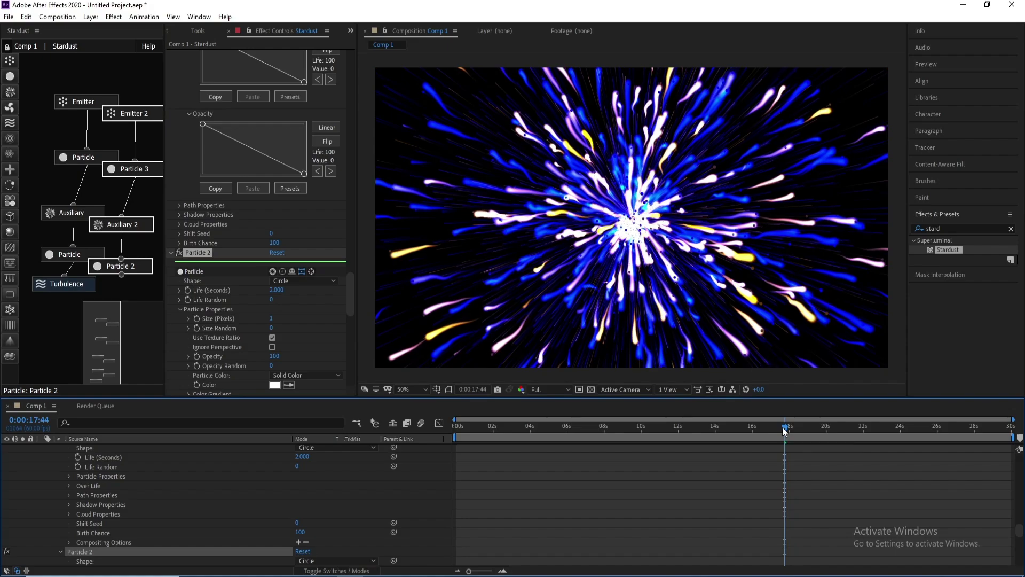
left_click_drag(784, 432, 787, 432)
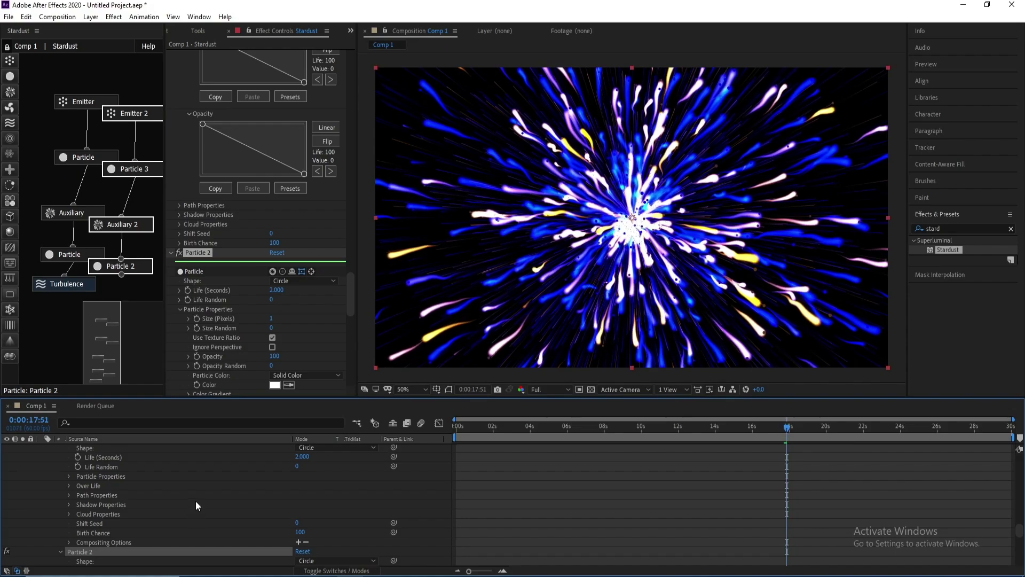
scroll(196, 500, "up", 5)
scroll(196, 498, "down", 5)
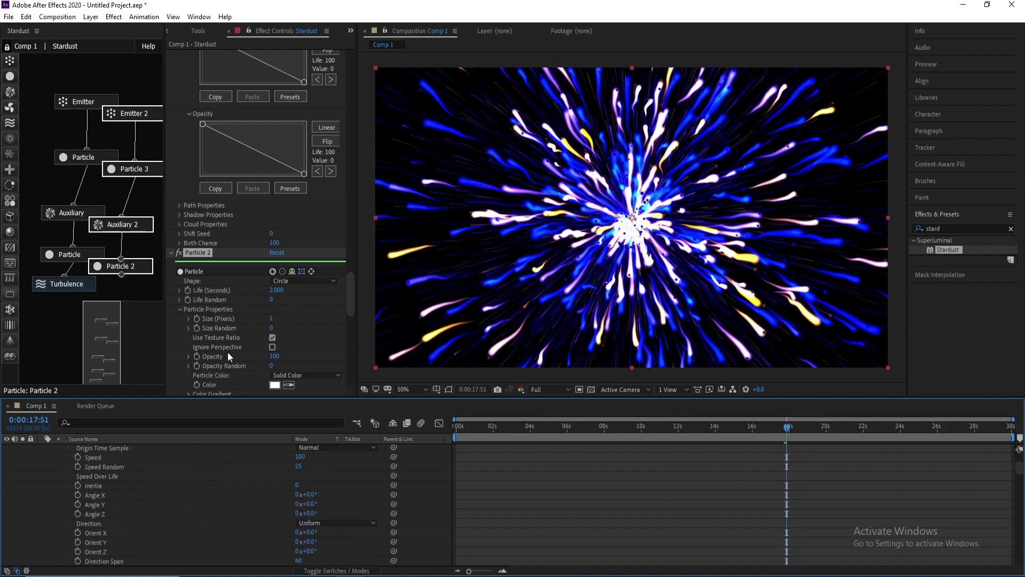
left_click(134, 168)
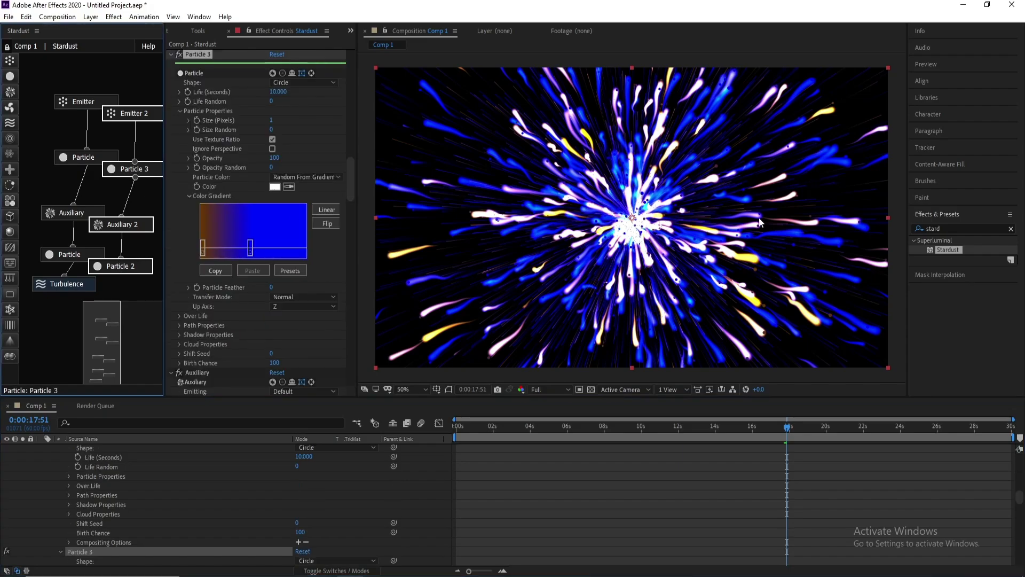
Change Particle 3's right gradient stop from blue to a dark purple
double_click(249, 248)
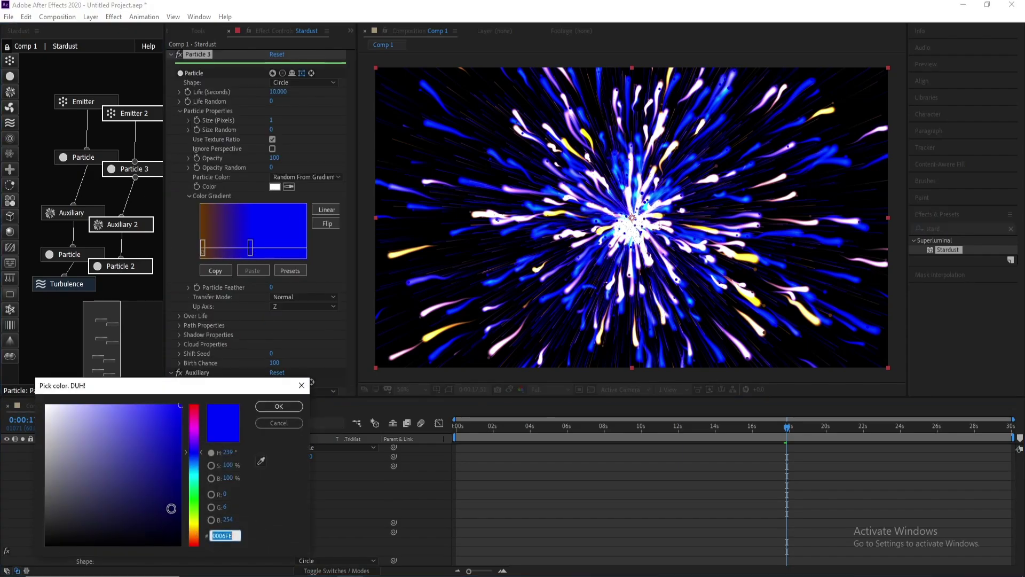
left_click_drag(194, 451, 194, 427)
left_click(282, 407)
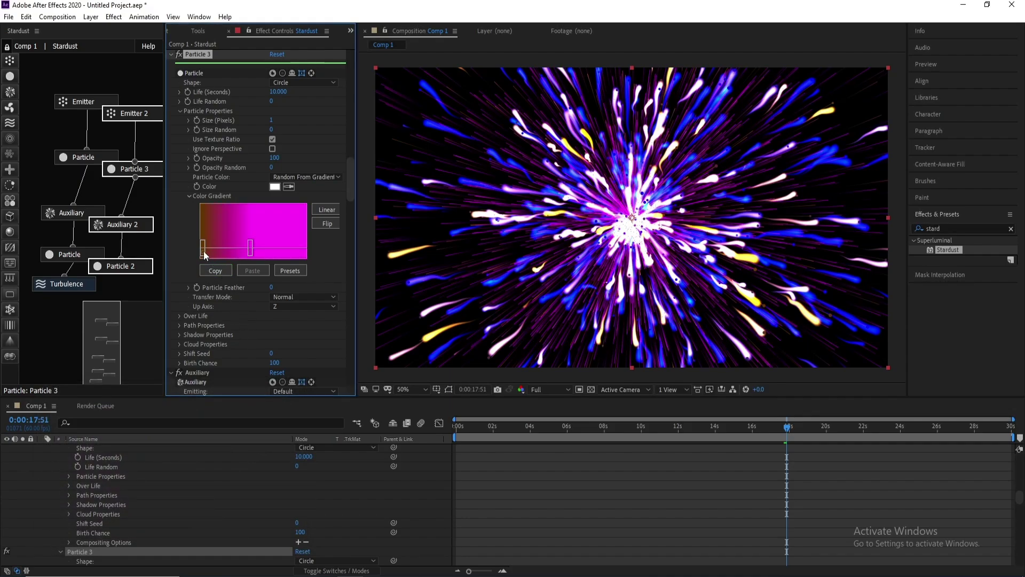
double_click(250, 248)
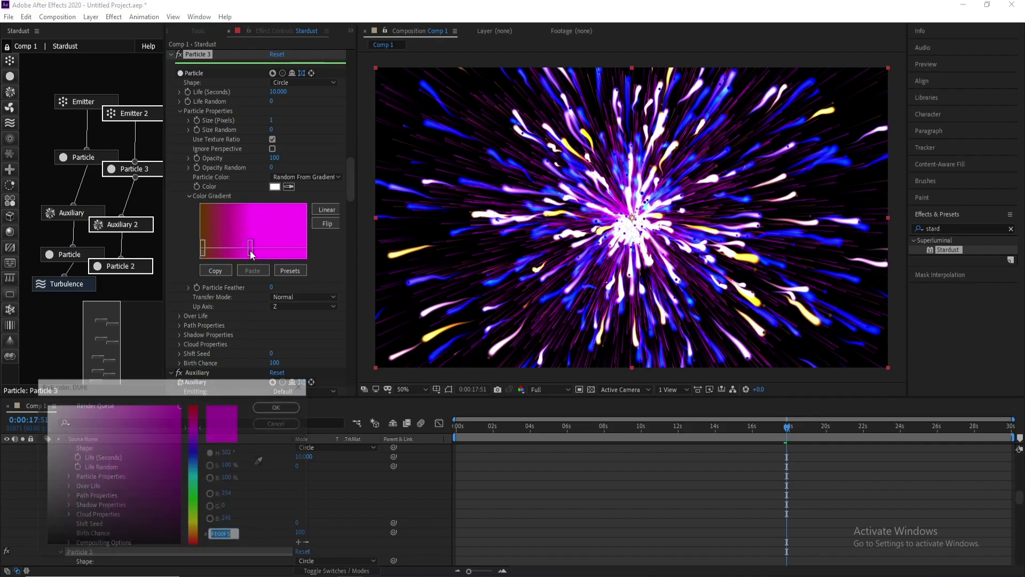
left_click_drag(182, 454, 185, 476)
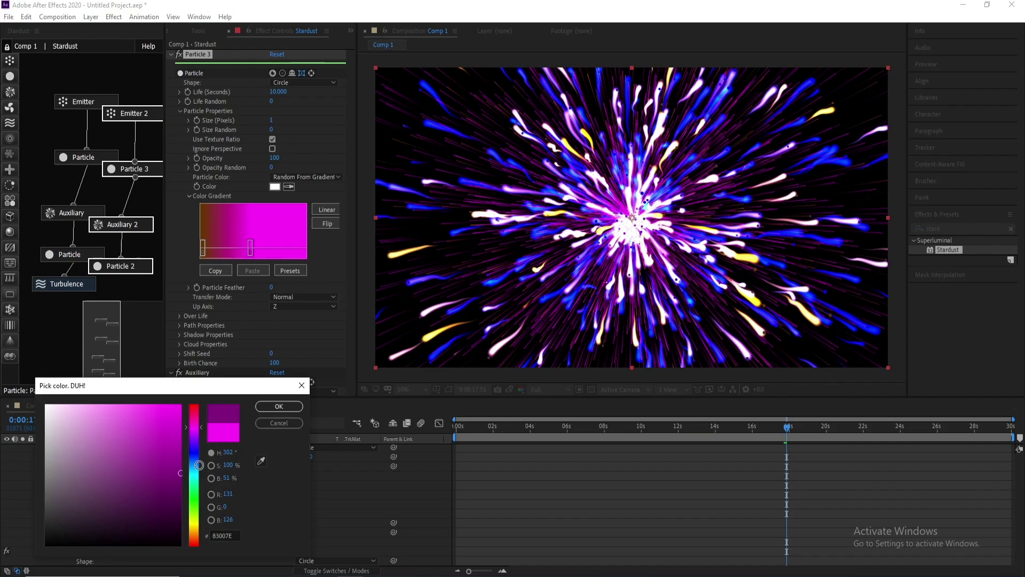
left_click(279, 406)
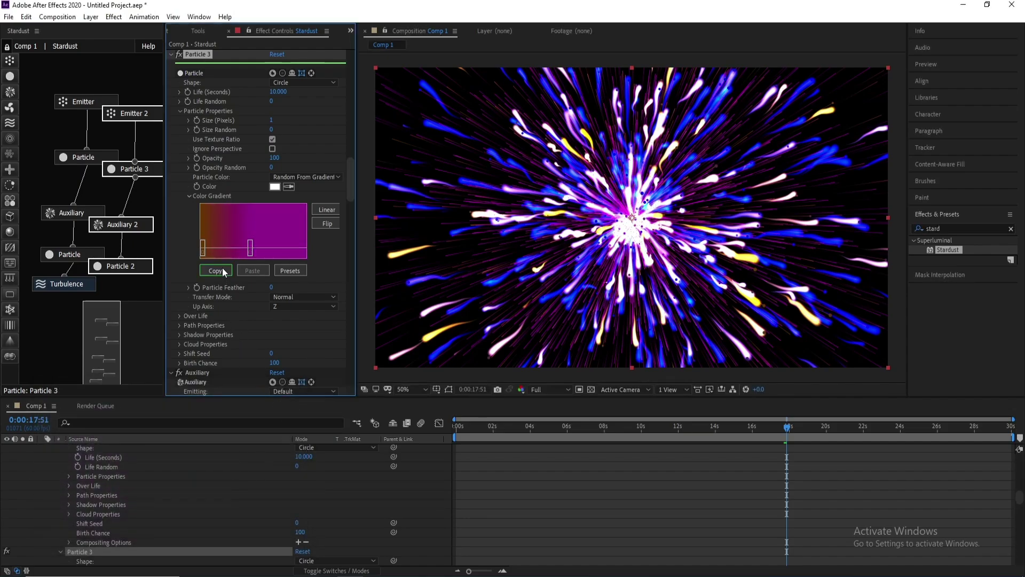
Change Particle 3's left gradient stop to green
double_click(202, 253)
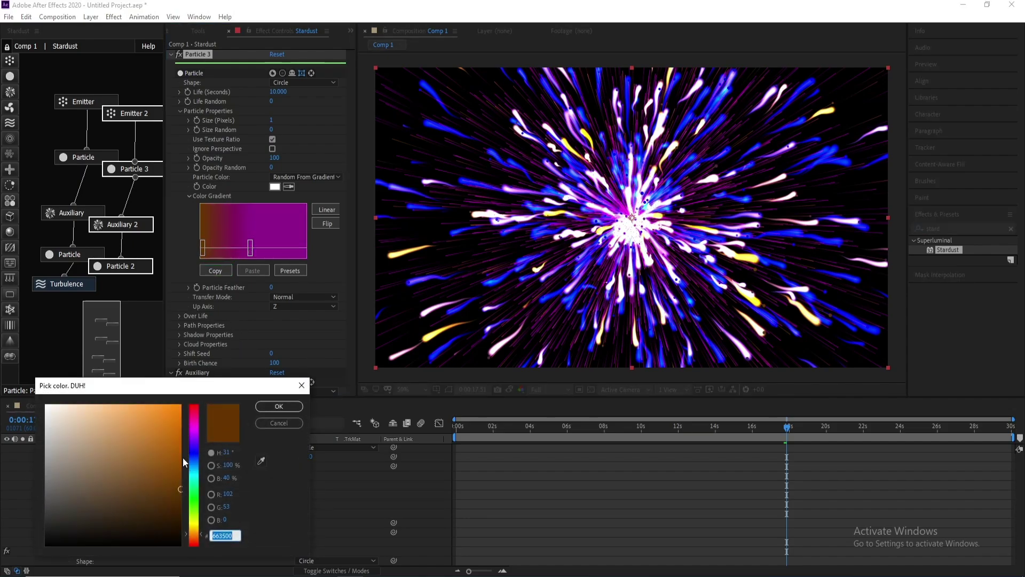
mouse_move(196, 499)
left_mouse_down()
mouse_move(194, 437)
mouse_move(196, 522)
mouse_move(196, 505)
left_mouse_up()
left_click(174, 405)
left_click(261, 406)
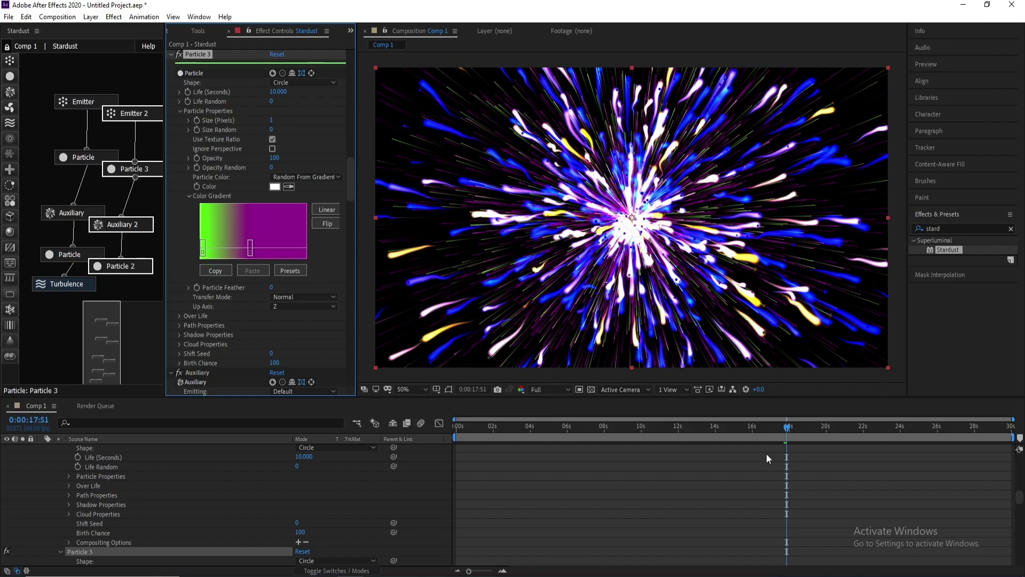
scroll(59, 485, "up", 10)
scroll(75, 464, "up", 5)
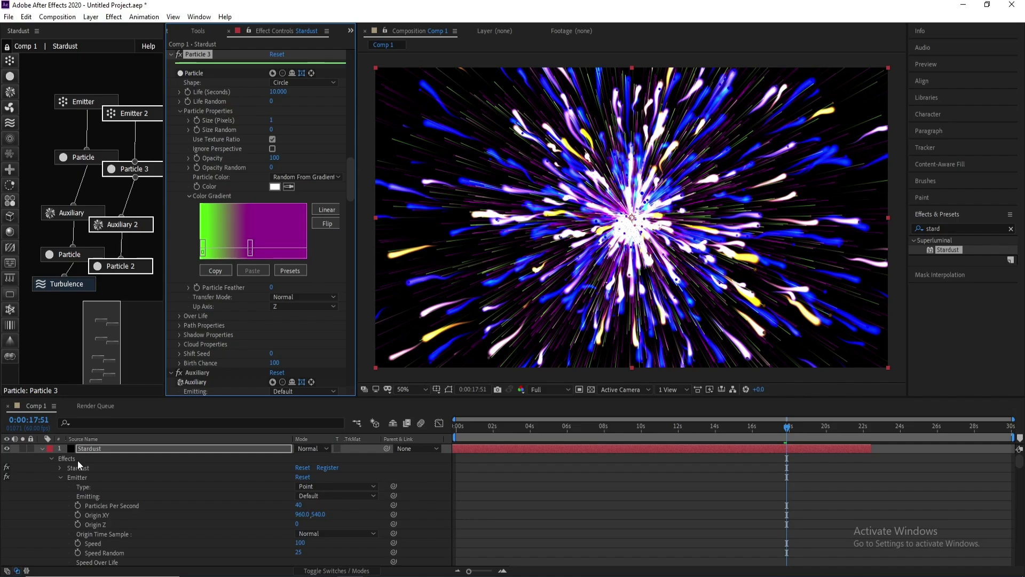
Add a new adjustment layer above the Stardust layer
left_click(91, 17)
mouse_move(123, 35)
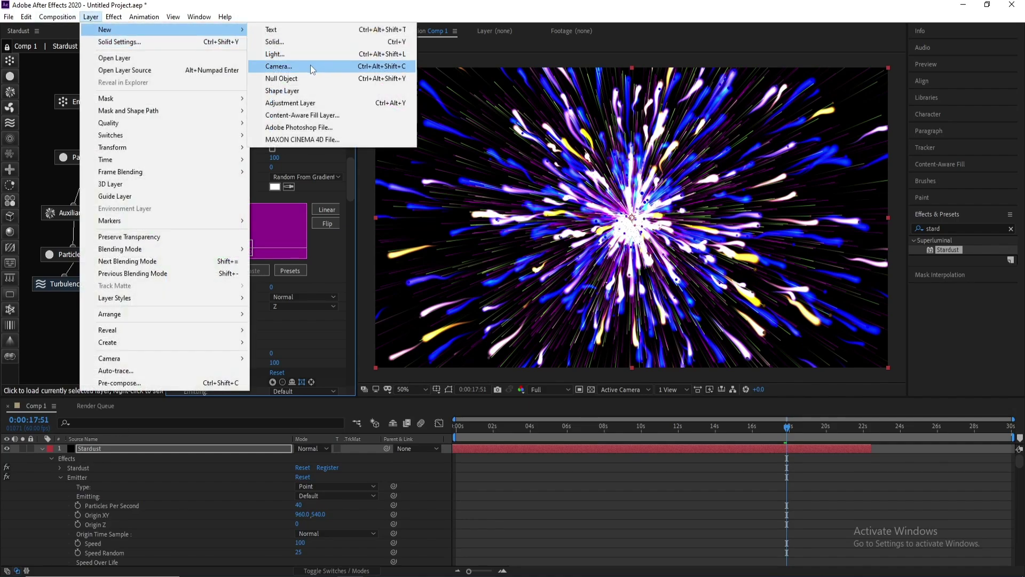
left_click(307, 103)
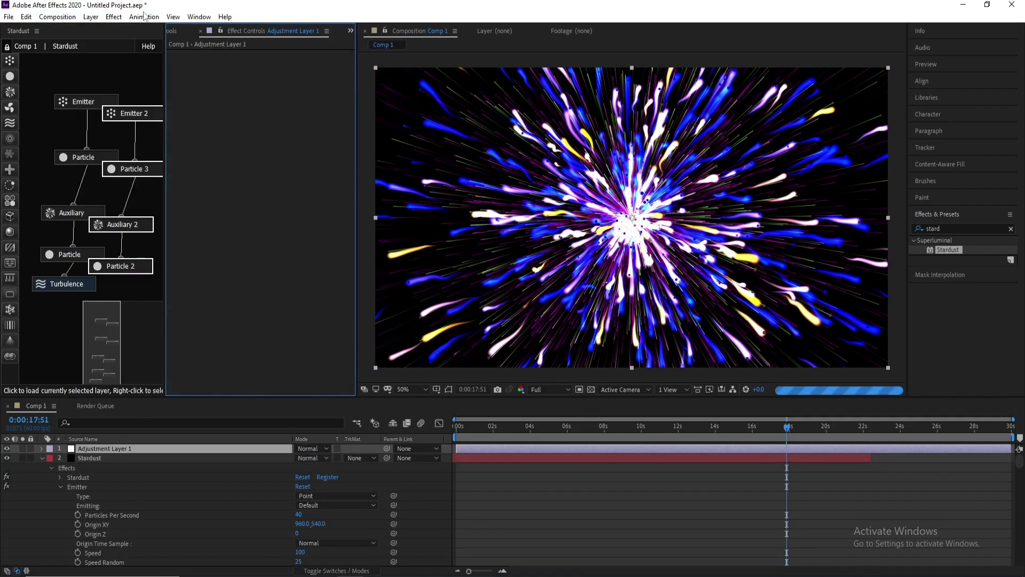
Apply Stylize > Glow to Adjustment Layer 1 and shift the Stardust layer to start slightly later
left_click(113, 17)
mouse_move(308, 67)
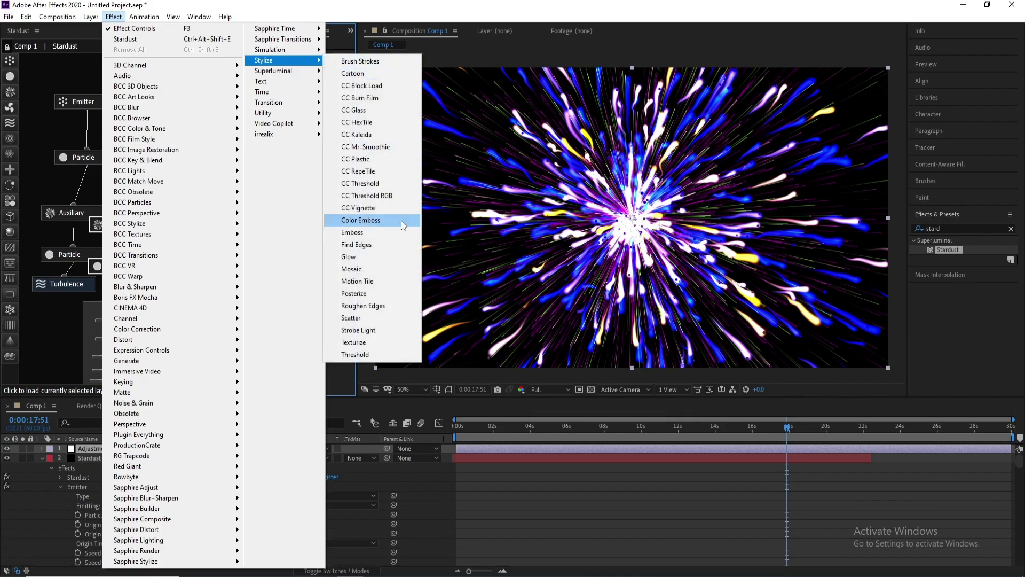
left_click(401, 252)
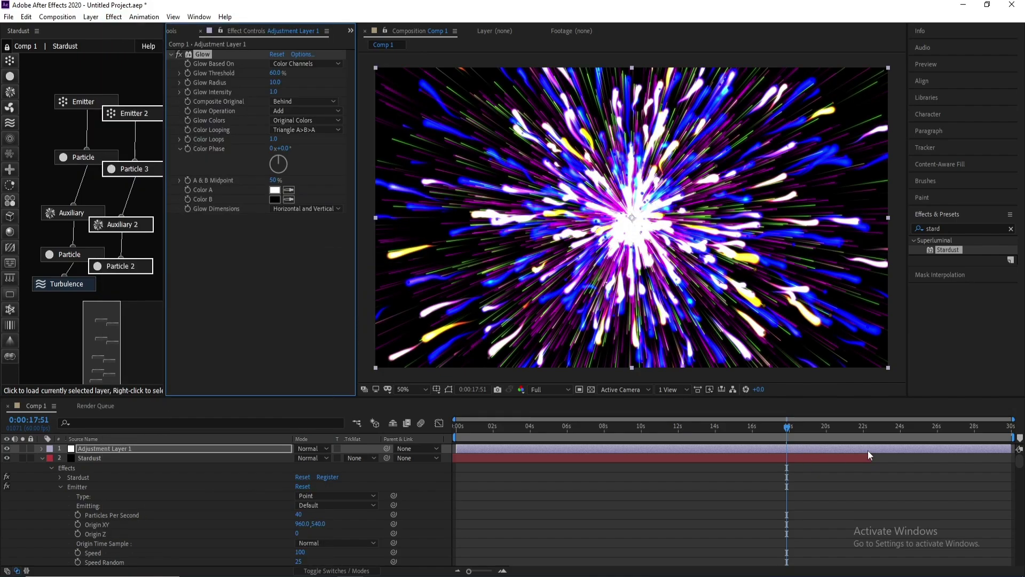
left_click(870, 457)
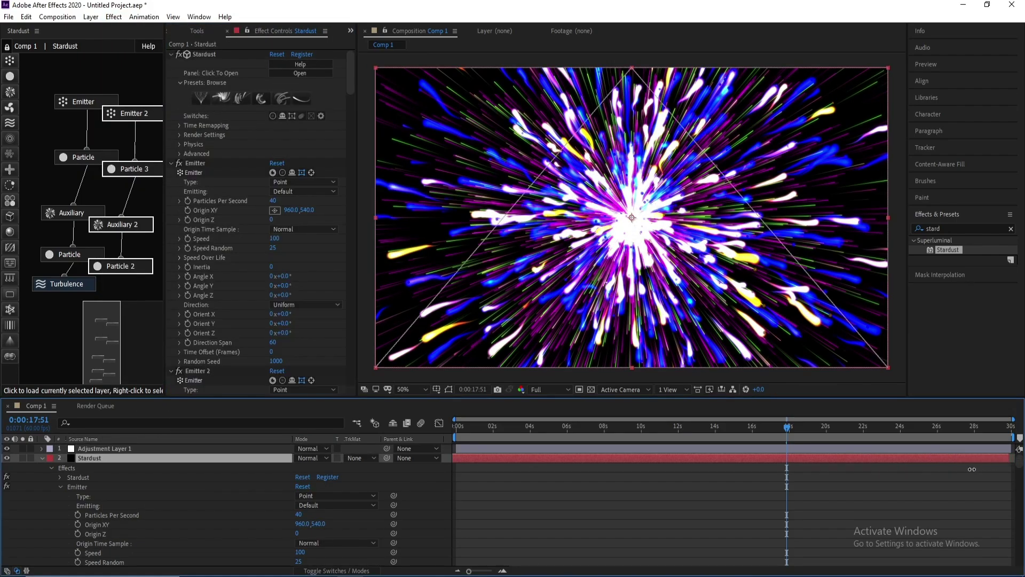
left_click_drag(527, 460, 664, 466)
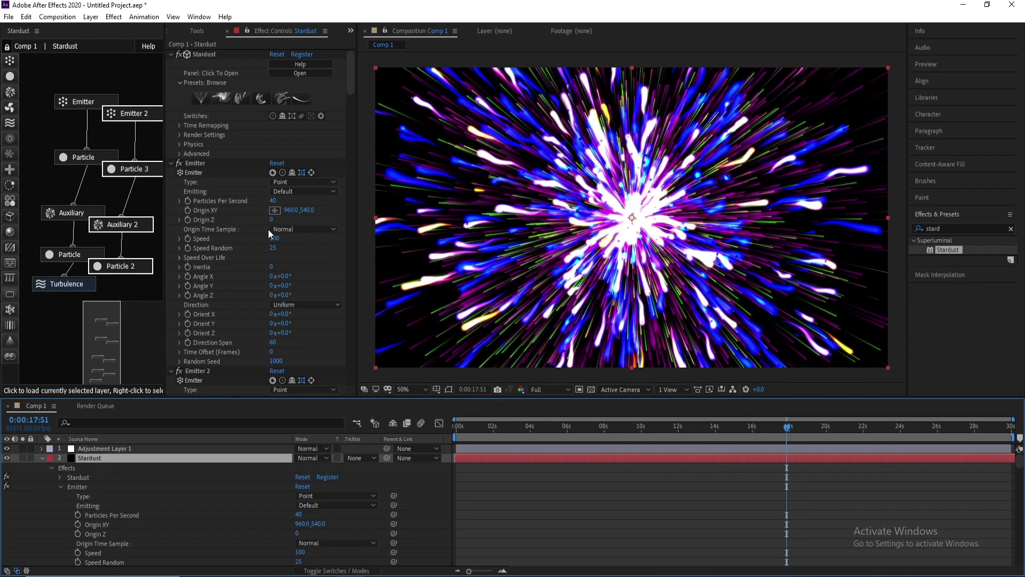
Raise the Glow Radius from 10 to 37.0 and the Glow Threshold to 82.7%
left_click(104, 449)
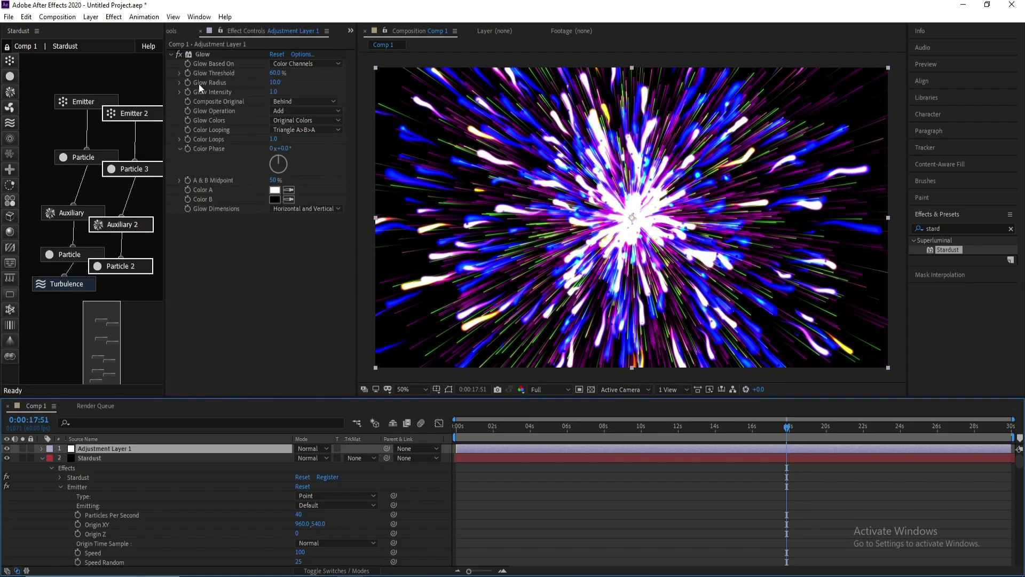
left_click_drag(275, 84, 292, 85)
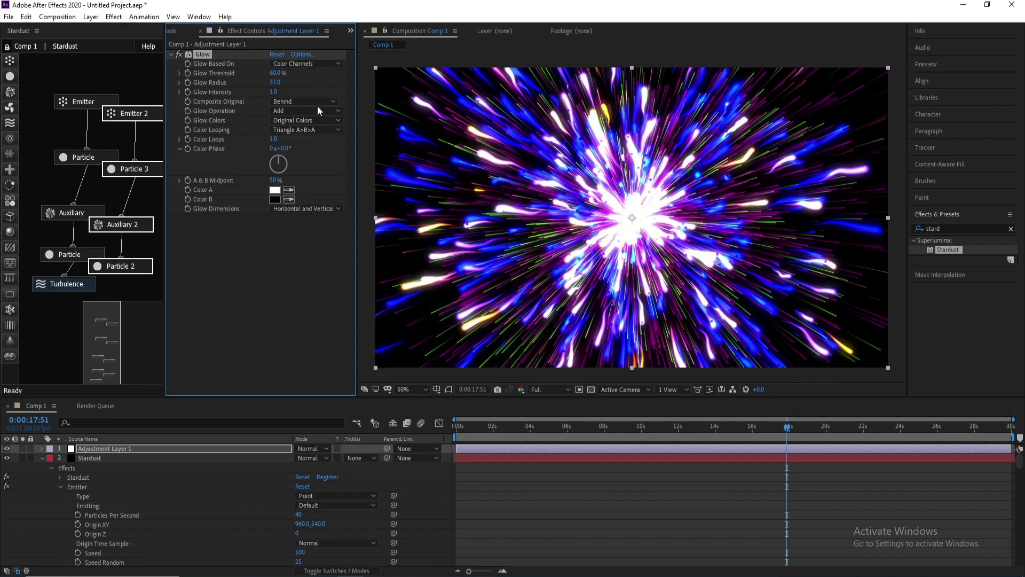
left_click_drag(276, 73, 304, 77)
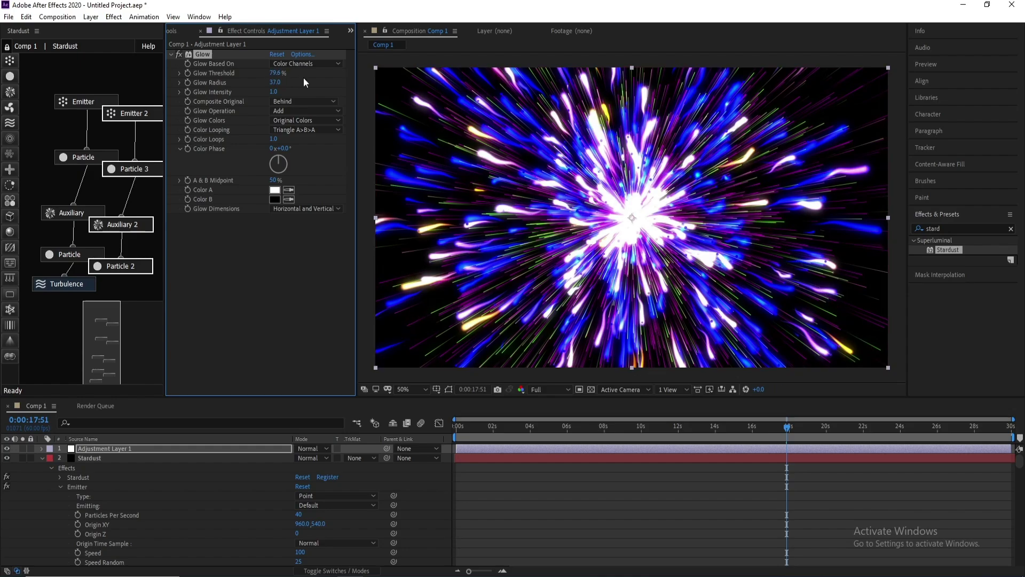
left_click_drag(277, 73, 280, 74)
left_click(42, 457)
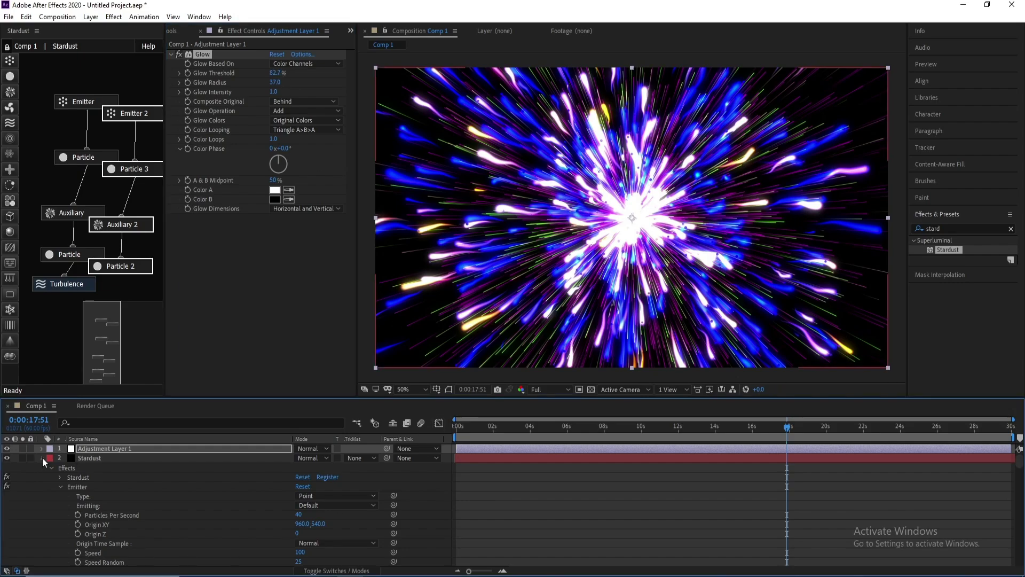
Change Particle 3's gradient start colour from green to yellow in Stardust's settings
left_click(93, 457)
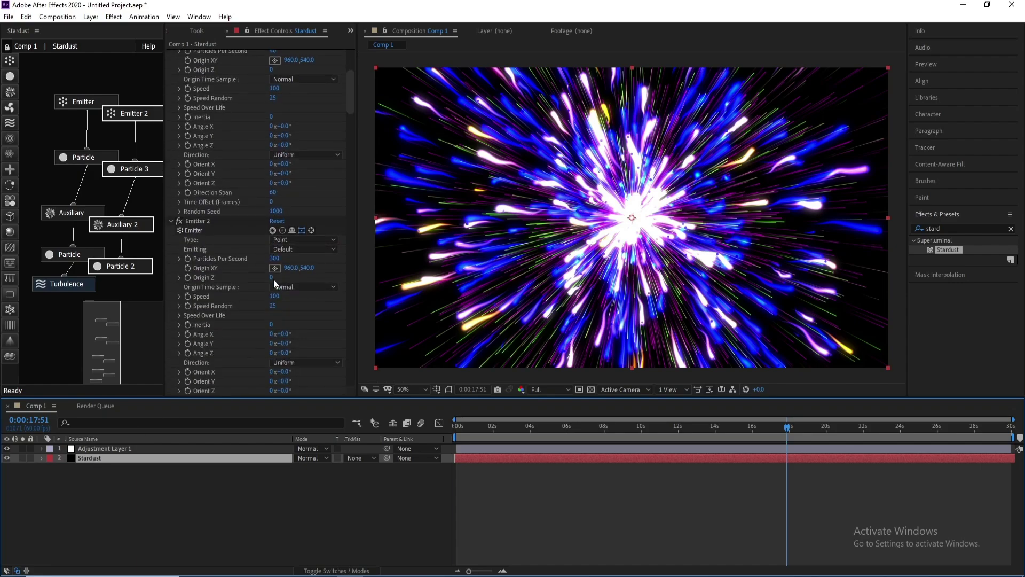
scroll(273, 280, "down", 5)
scroll(274, 280, "down", 1)
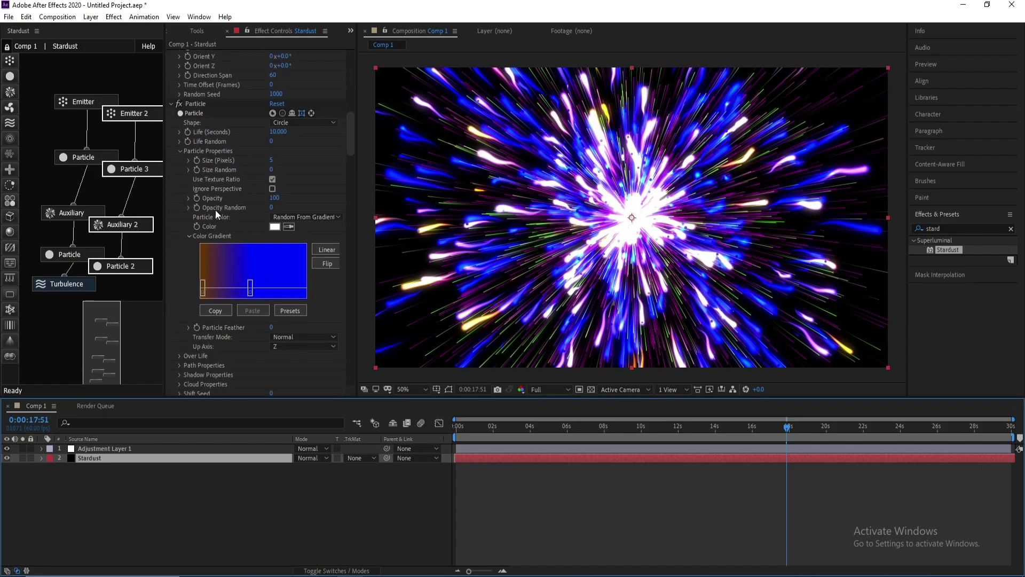
left_click(133, 169)
scroll(270, 266, "down", 4)
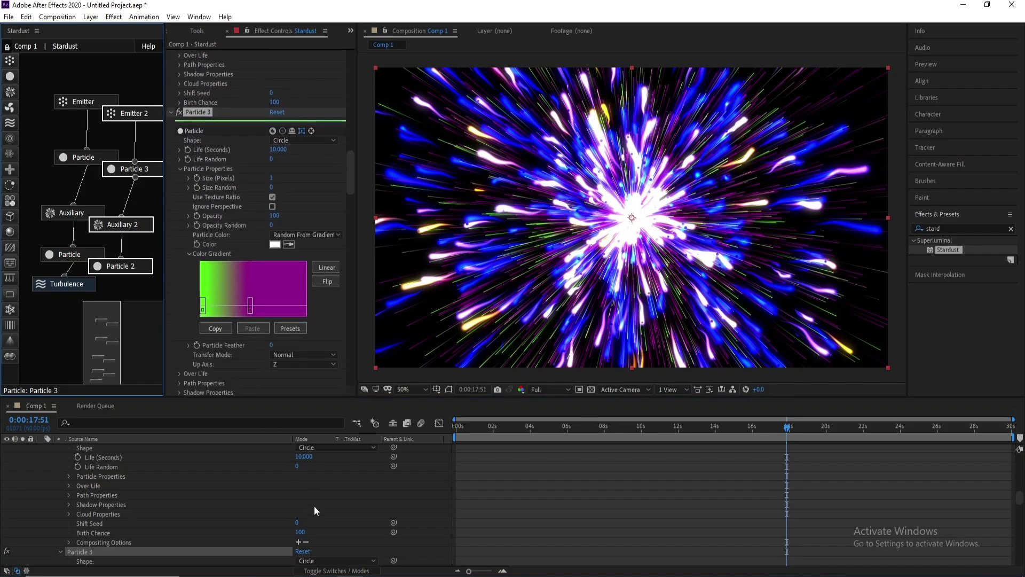
left_click_drag(195, 521, 193, 525)
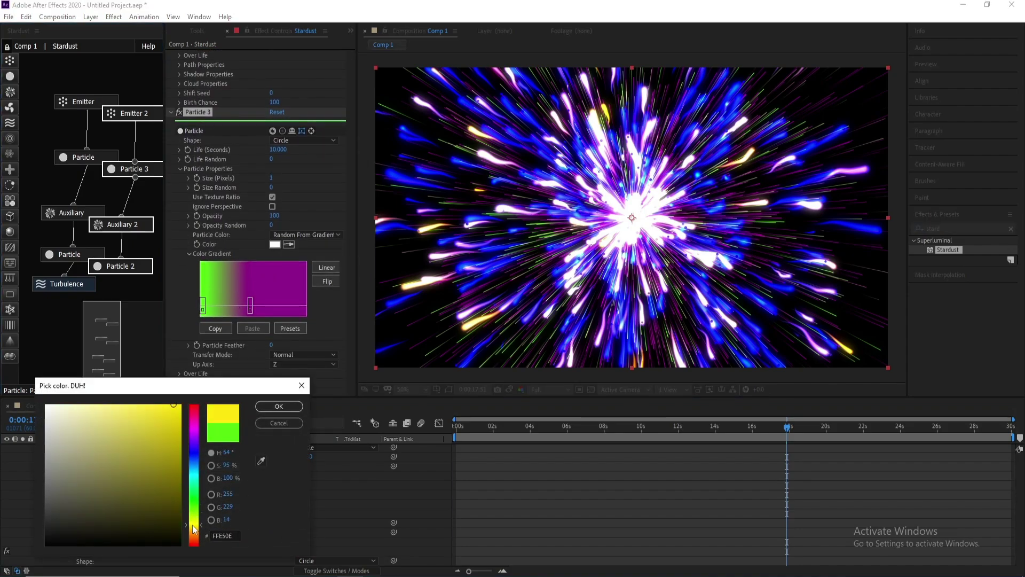
left_click(278, 405)
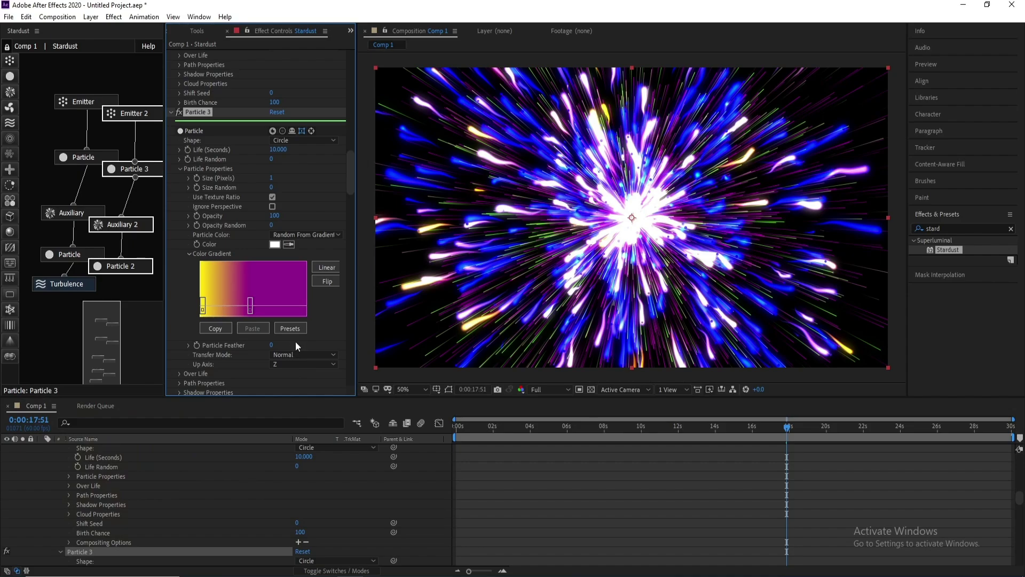
scroll(206, 481, "down", 10)
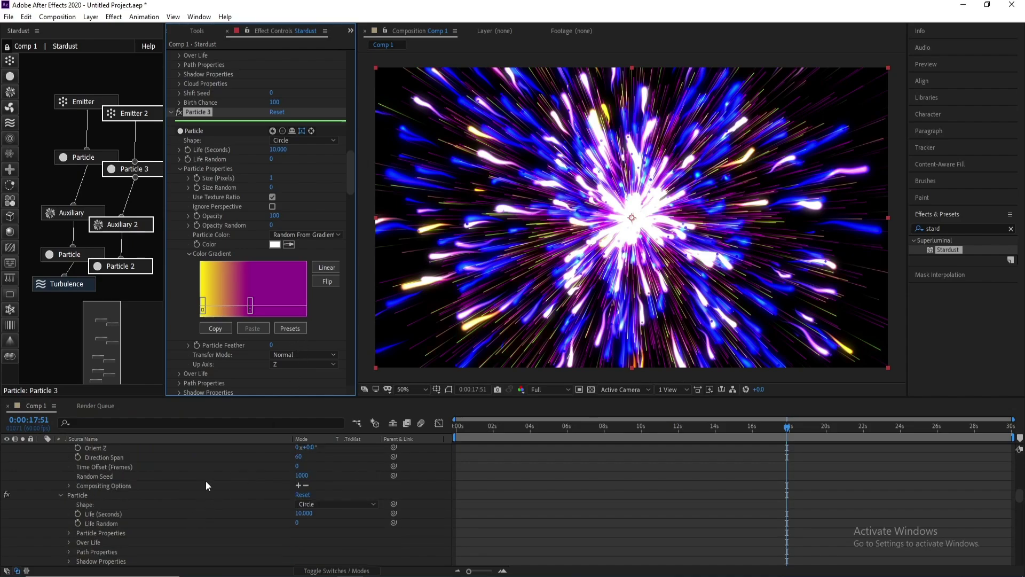
scroll(47, 464, "up", 10)
left_click(41, 448)
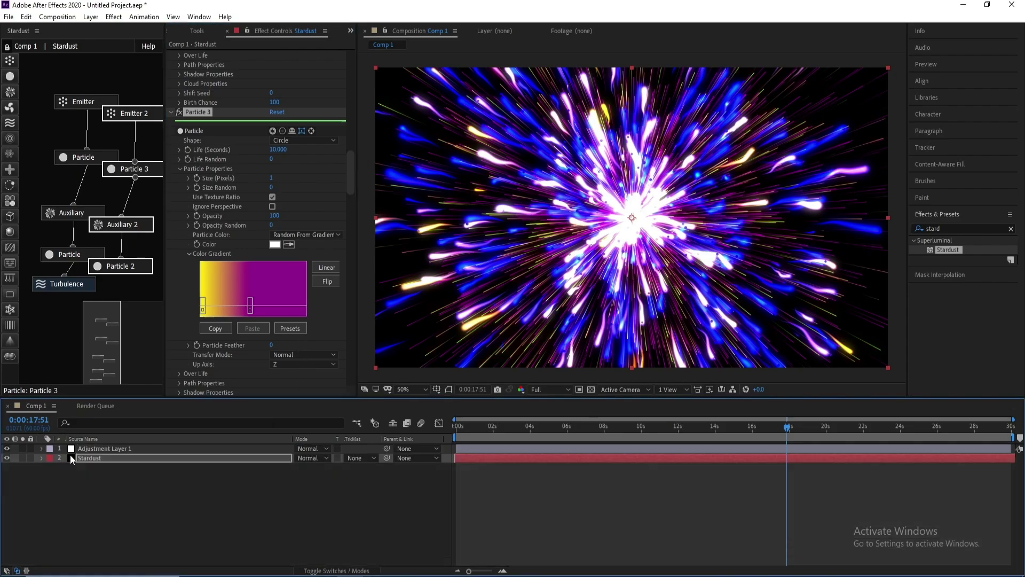
Create a new solid named 'B G' and drag it beneath Stardust as the bottom layer
left_click(104, 448)
left_click(89, 458)
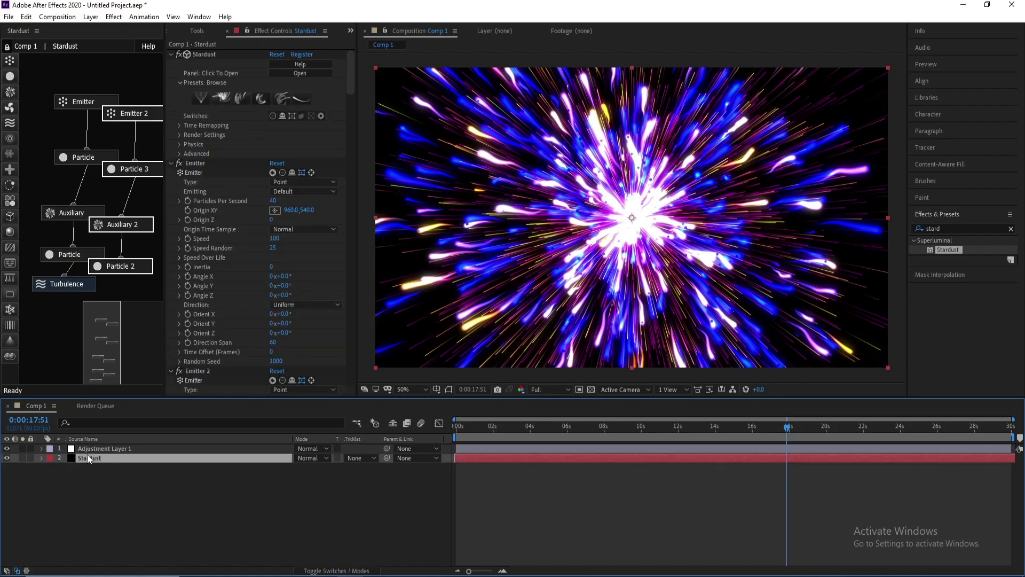
left_click(91, 17)
mouse_move(245, 33)
left_click(275, 42)
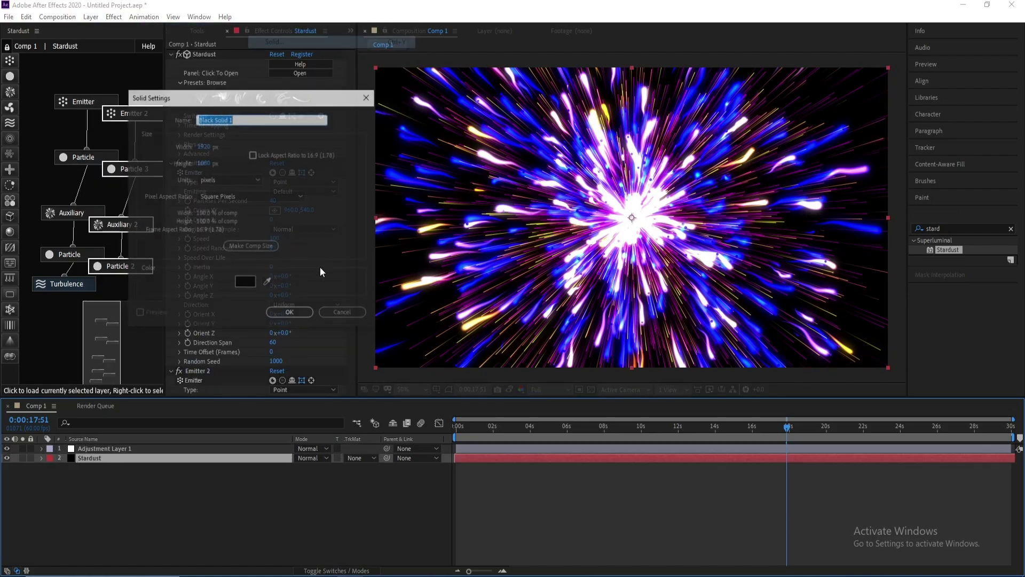
type("B G")
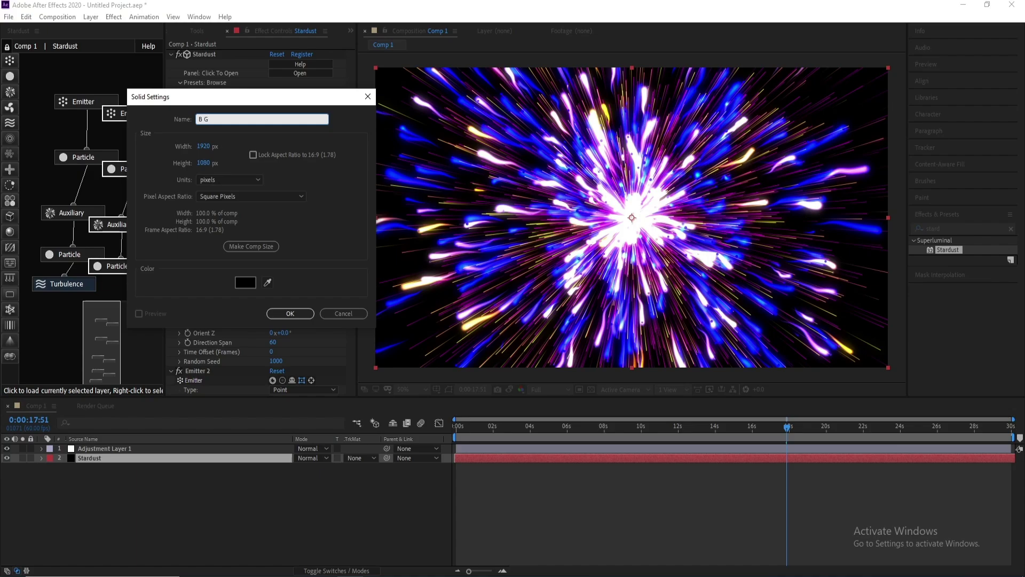
key("Return")
left_click_drag(145, 458, 141, 483)
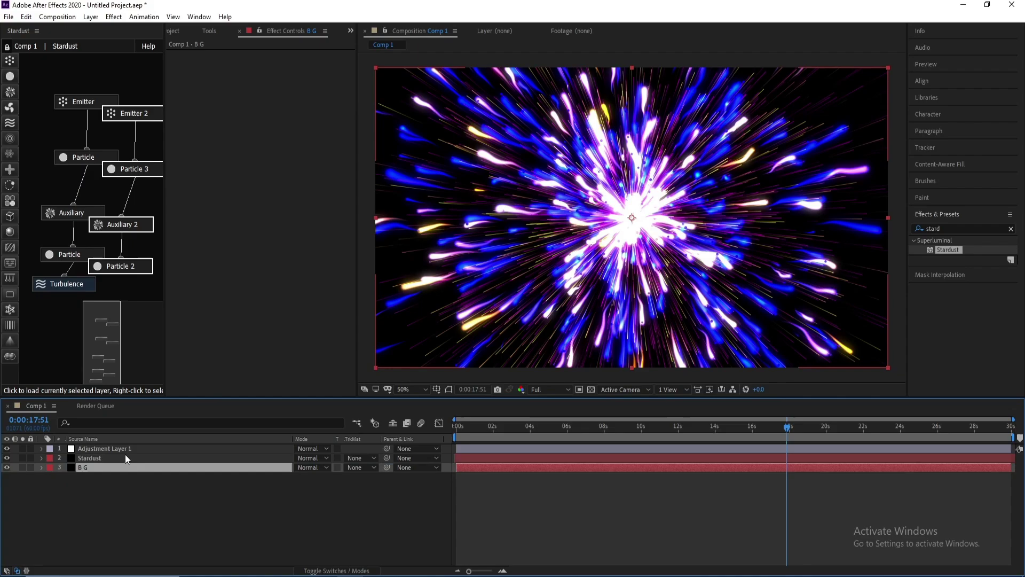
left_click(114, 17)
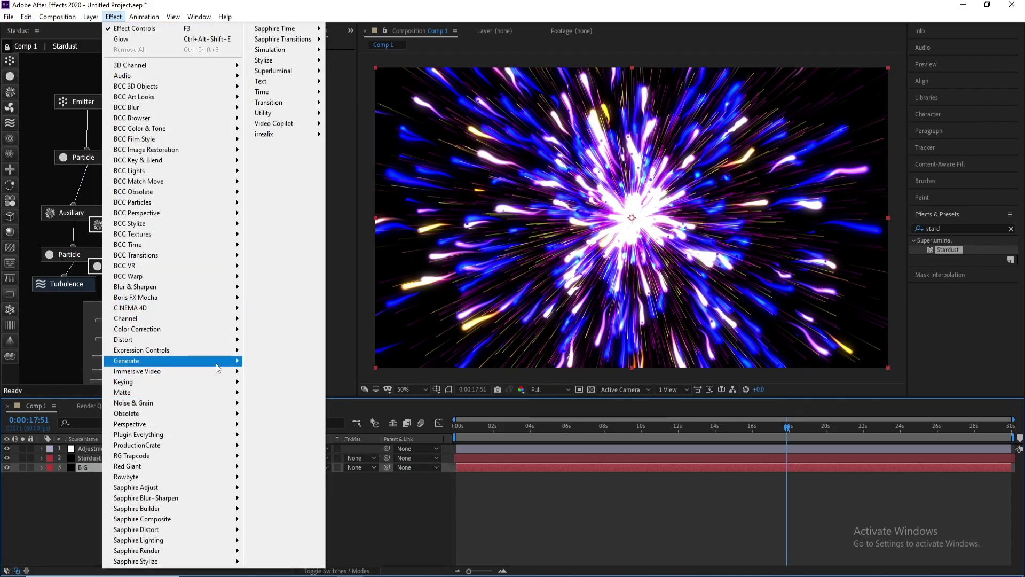
Apply Gradient Ramp to B G with a very dark blue end colour
mouse_move(216, 362)
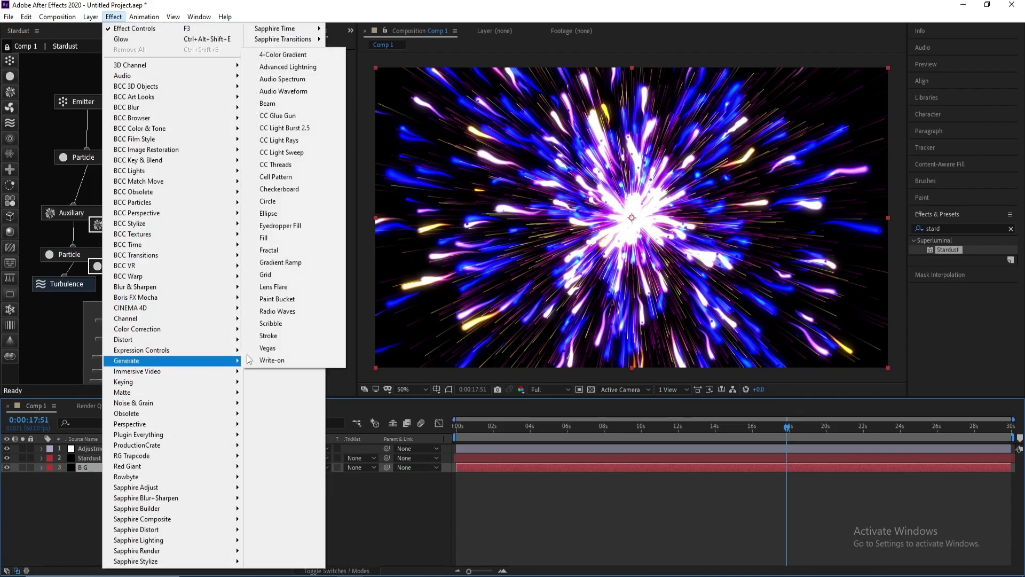
left_click(297, 266)
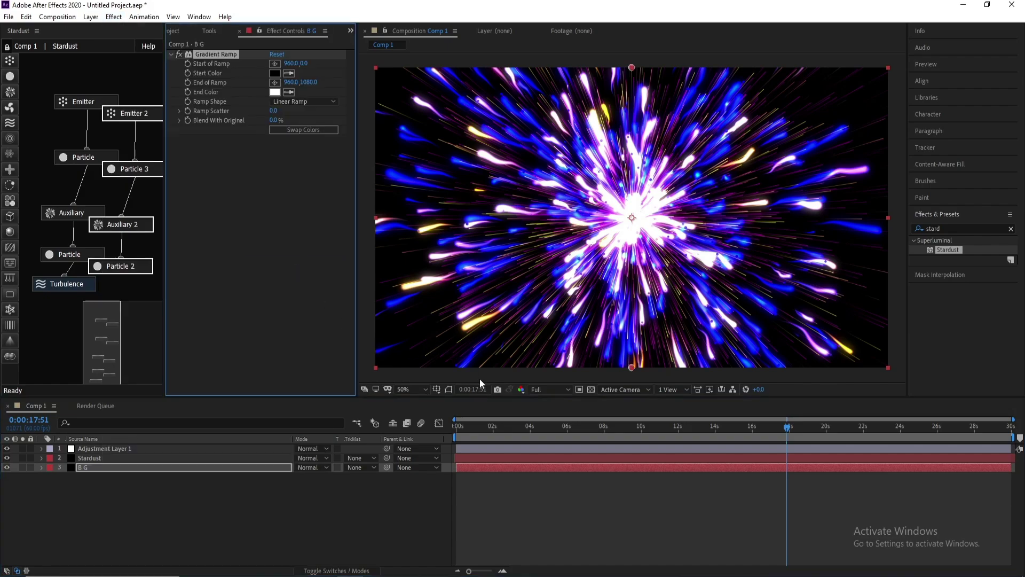
left_click(275, 92)
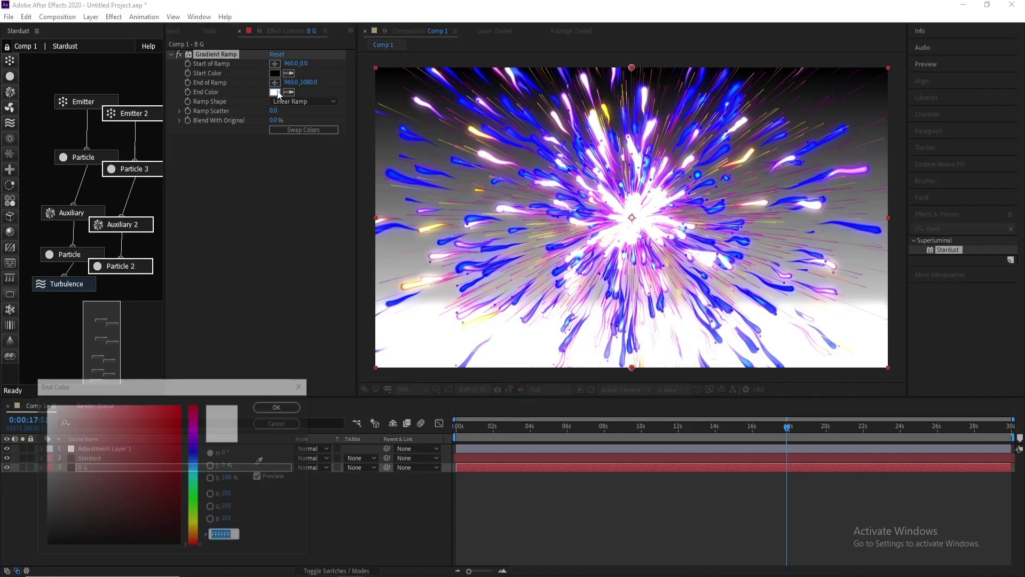
left_click(195, 452)
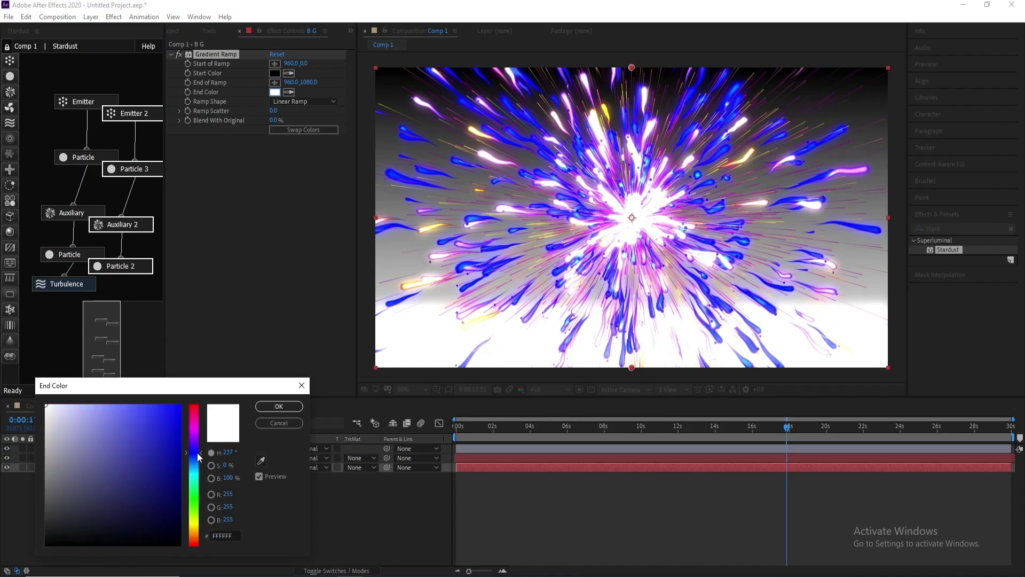
left_click(180, 525)
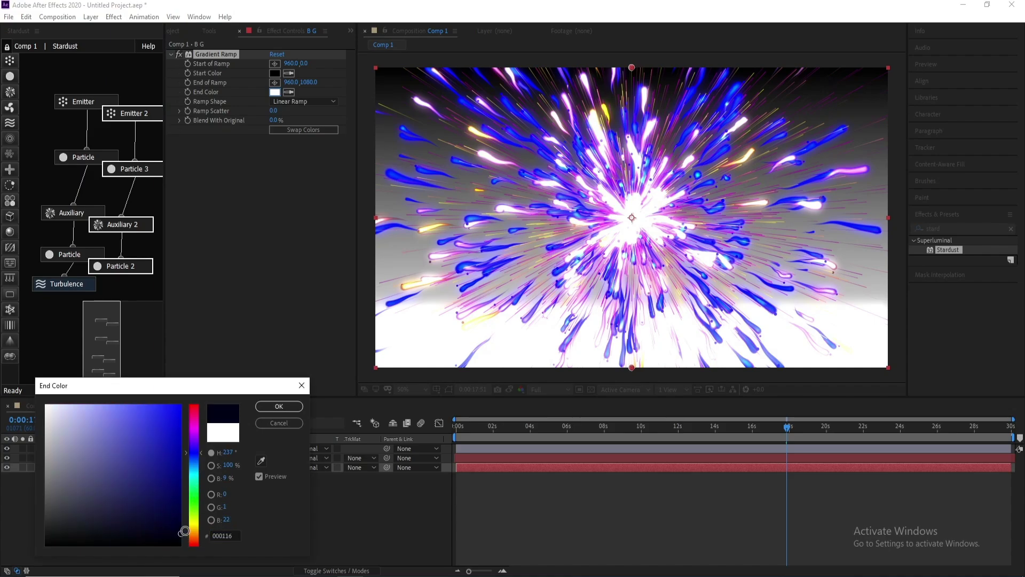
left_click(276, 406)
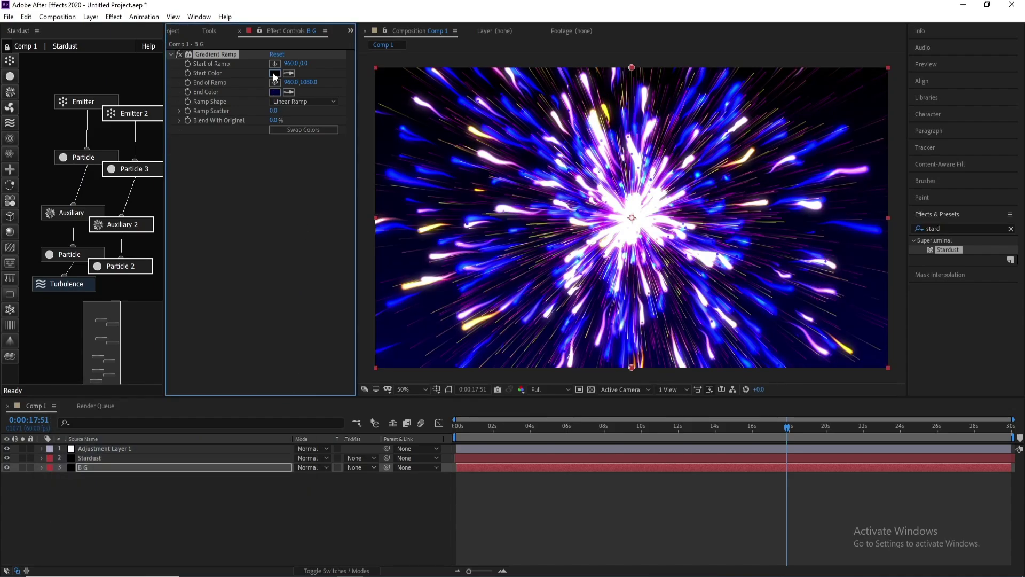
Set the ramp's start colour to dark purple, hide layer handles, and preview the animation
left_click(274, 73)
left_click(194, 435)
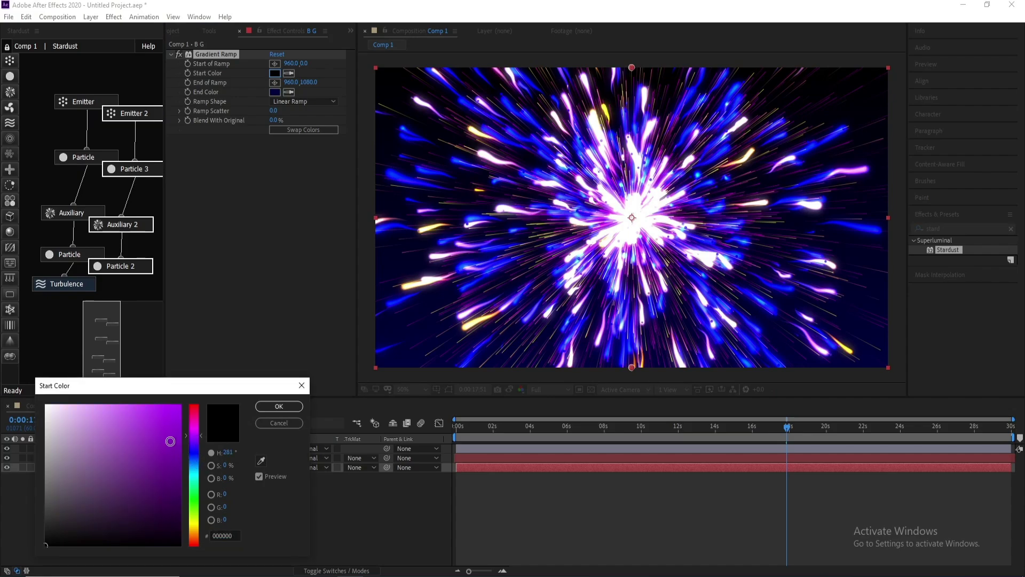
left_click(180, 506)
left_click(279, 406)
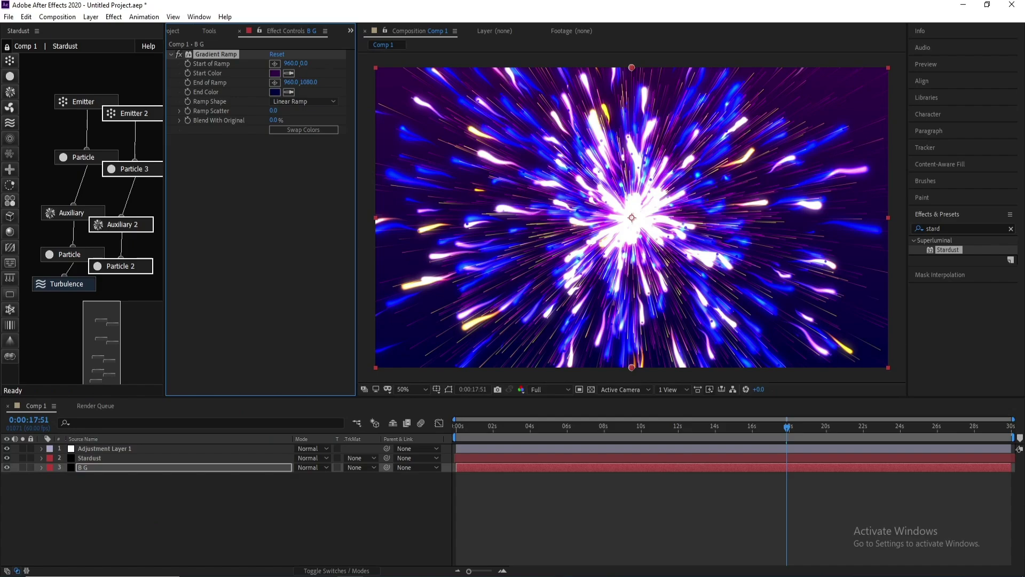
key("ctrl+shift+h")
key("ctrl+shift+h")
key("space")
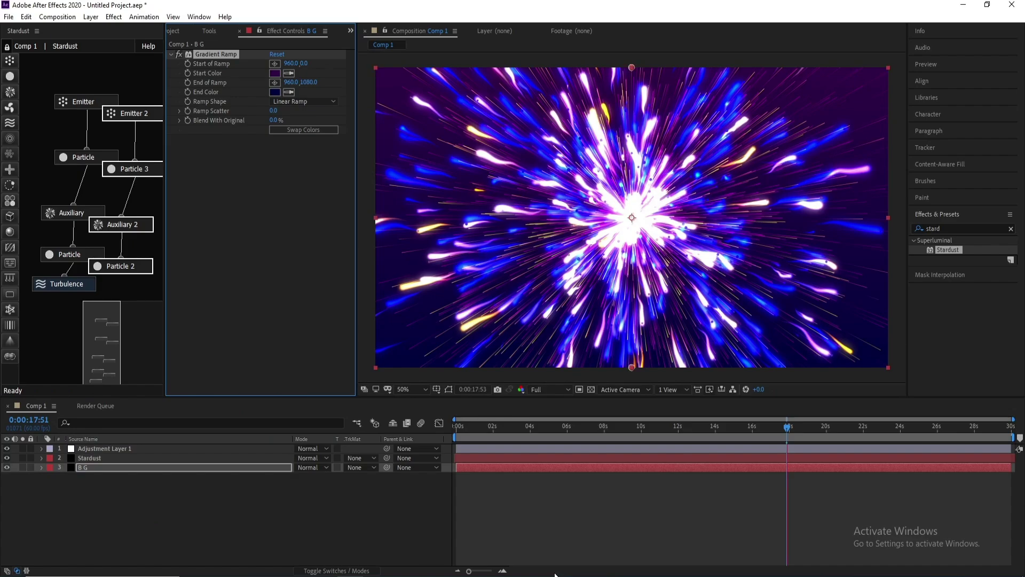